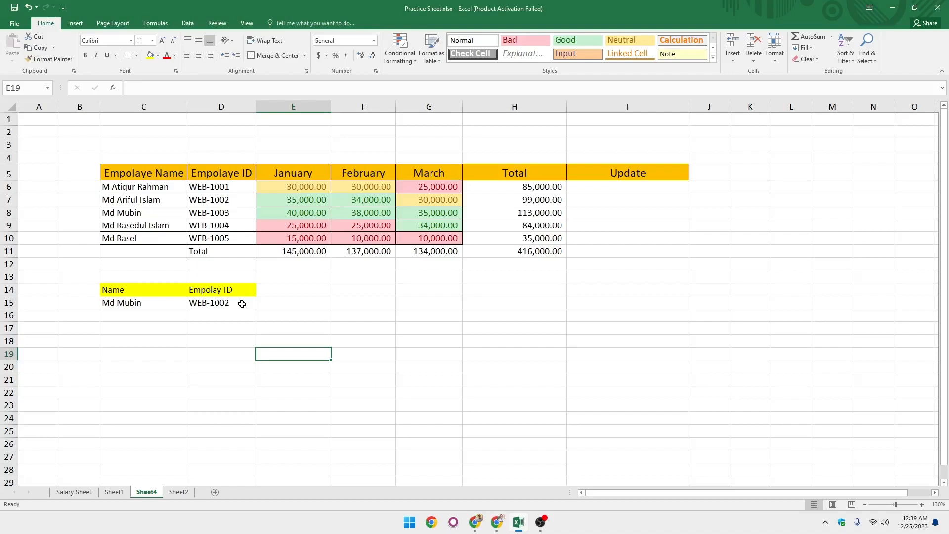
Examine the existing Name dropdown in C15 and the employee name list in C6:C10 it draws from.
left_click(242, 303)
left_click(161, 302)
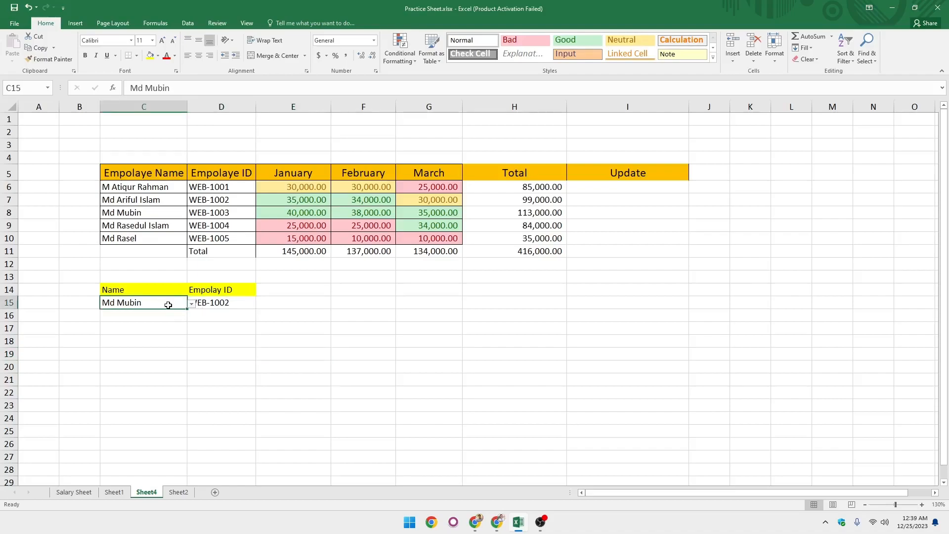
left_click(154, 320)
left_click(157, 304)
left_click(191, 303)
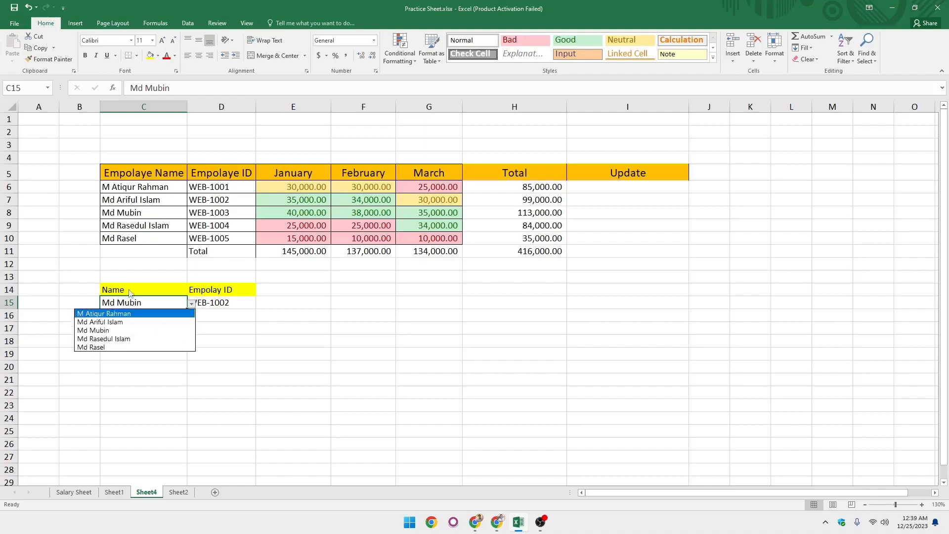
left_click(148, 243)
left_click_drag(149, 186, 144, 243)
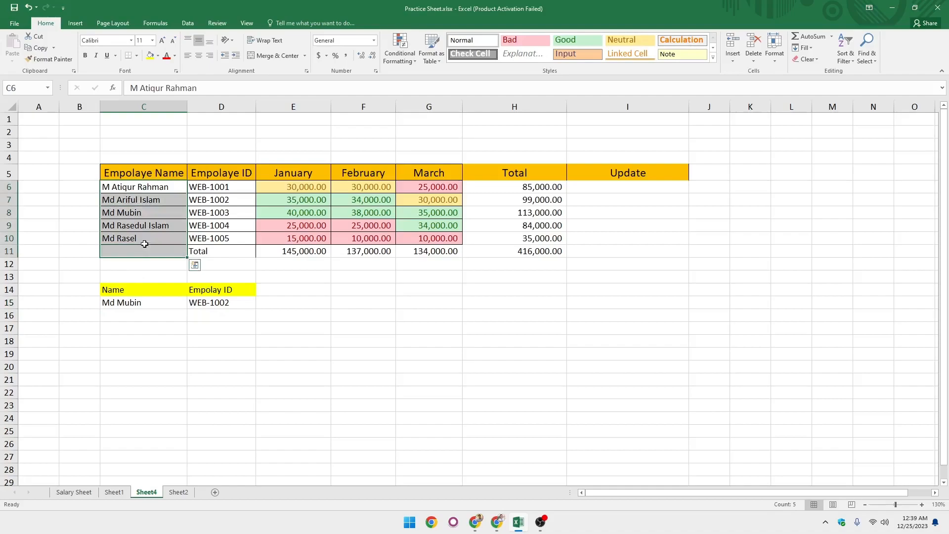
left_click(145, 227)
left_click_drag(149, 188, 143, 227)
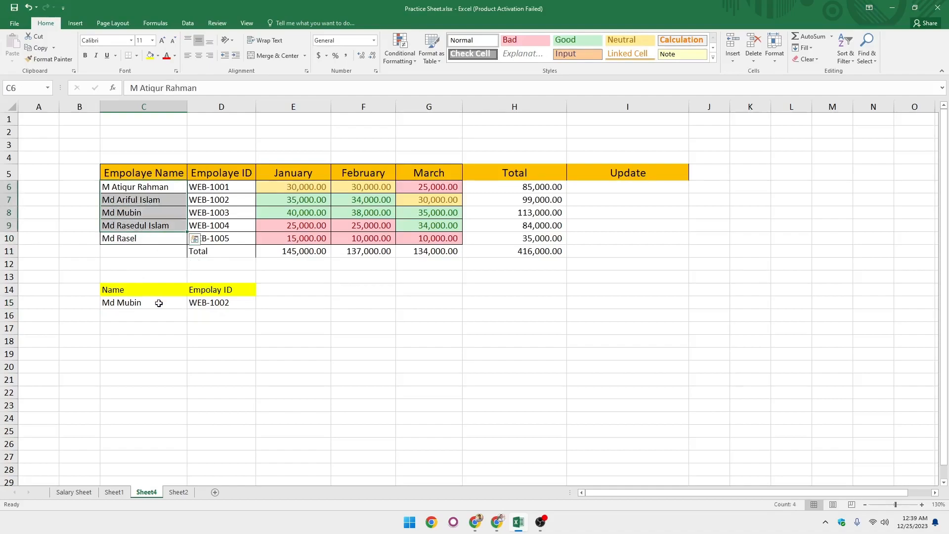
Examine the Employee ID dropdown in D15, its source IDs in D6:D10, and the C14:D15 lookup block.
left_click(158, 303)
left_click(191, 305)
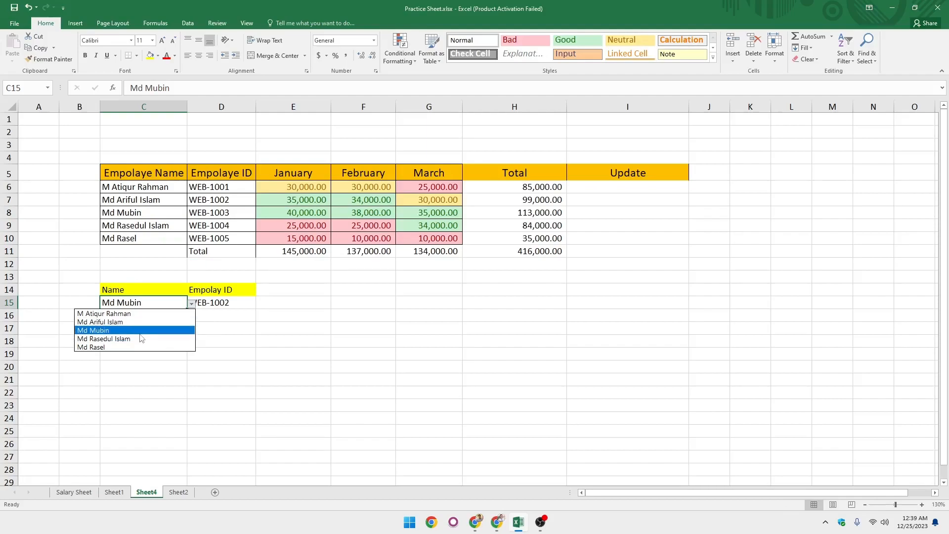
left_click(226, 305)
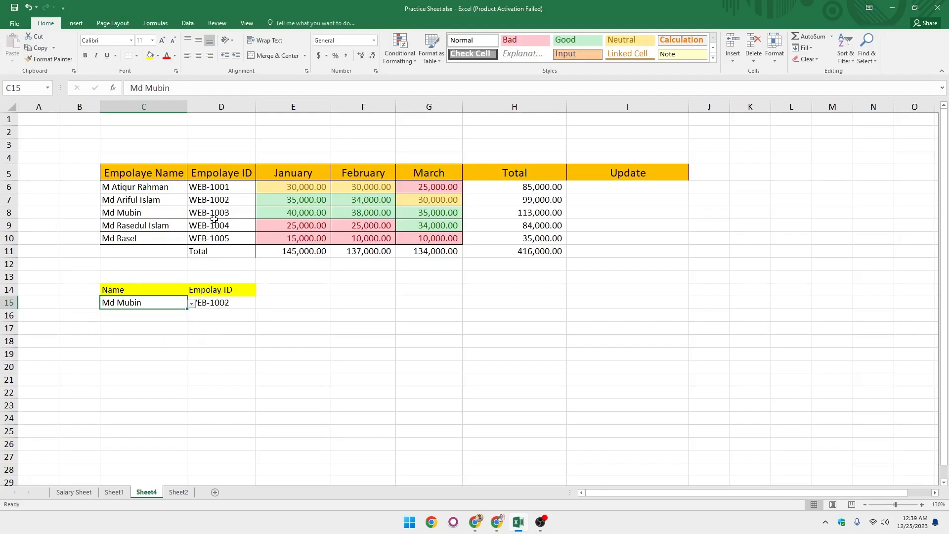
left_click(222, 304)
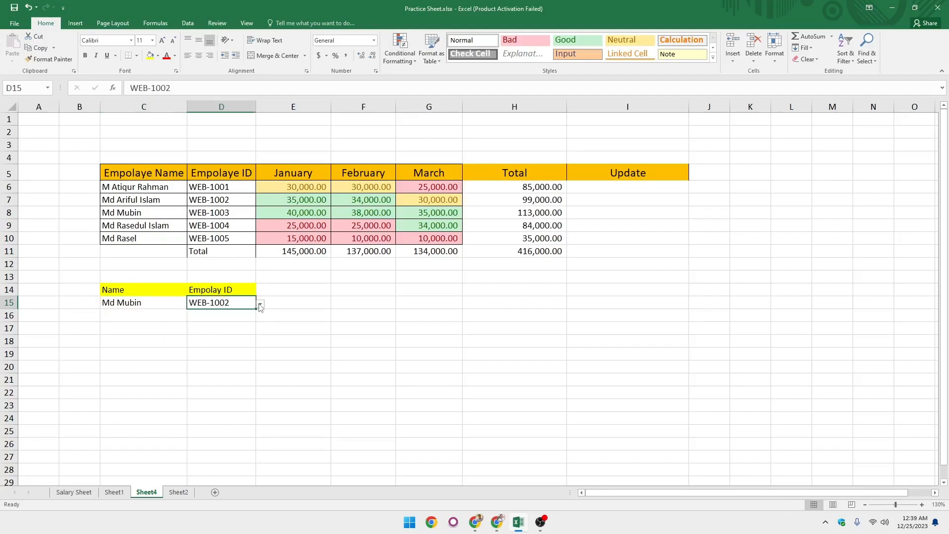
left_click(261, 305)
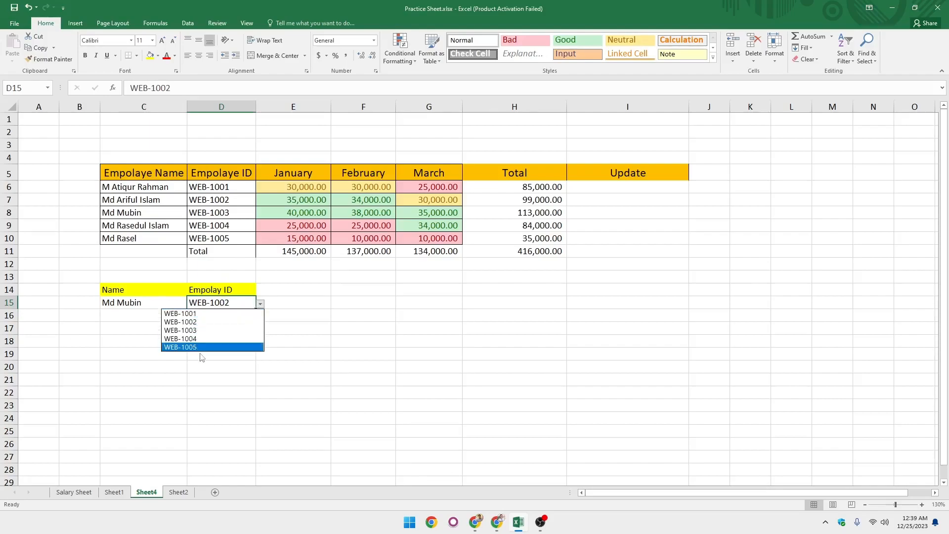
key("Escape")
left_click(215, 183)
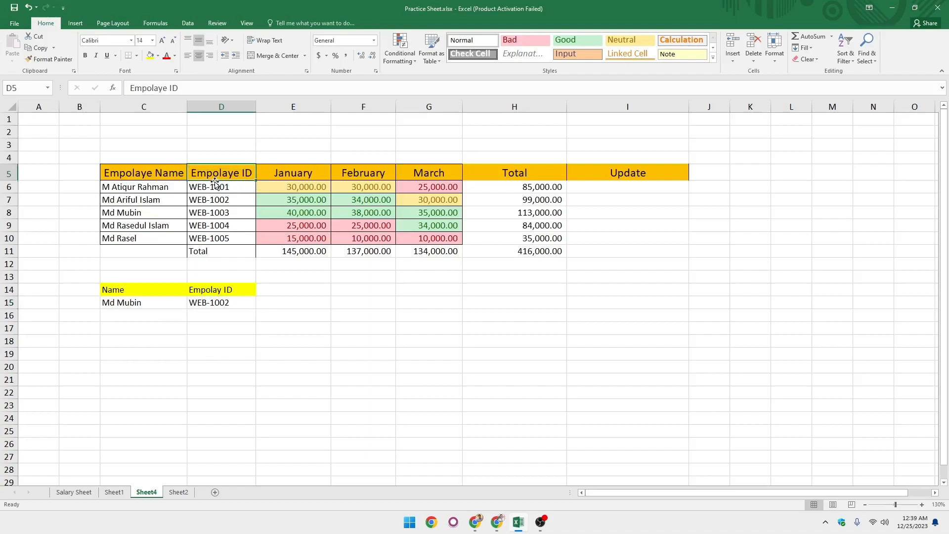
left_click_drag(216, 185, 213, 240)
left_click(225, 197)
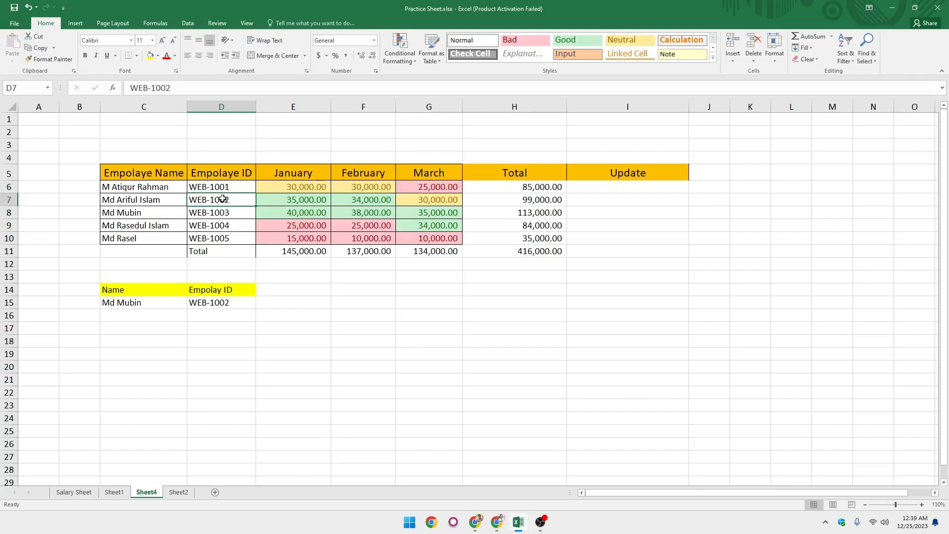
left_click_drag(147, 290, 205, 304)
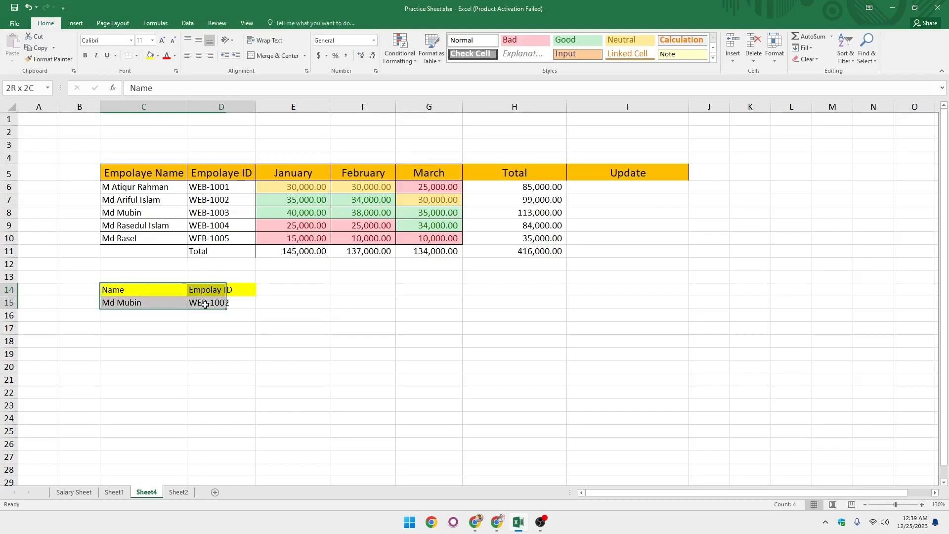
left_click(231, 329)
Enter the header Name in cell F14.
left_click(297, 290)
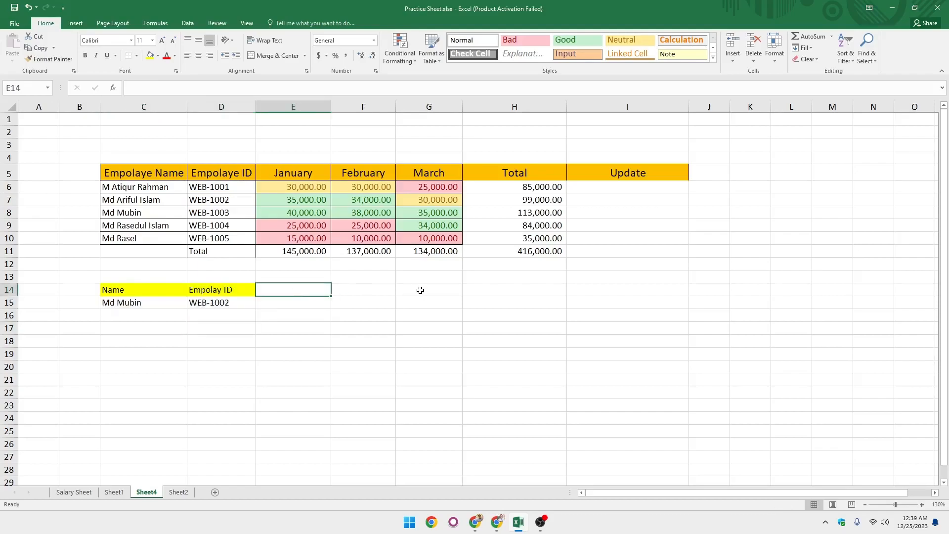
left_click(363, 290)
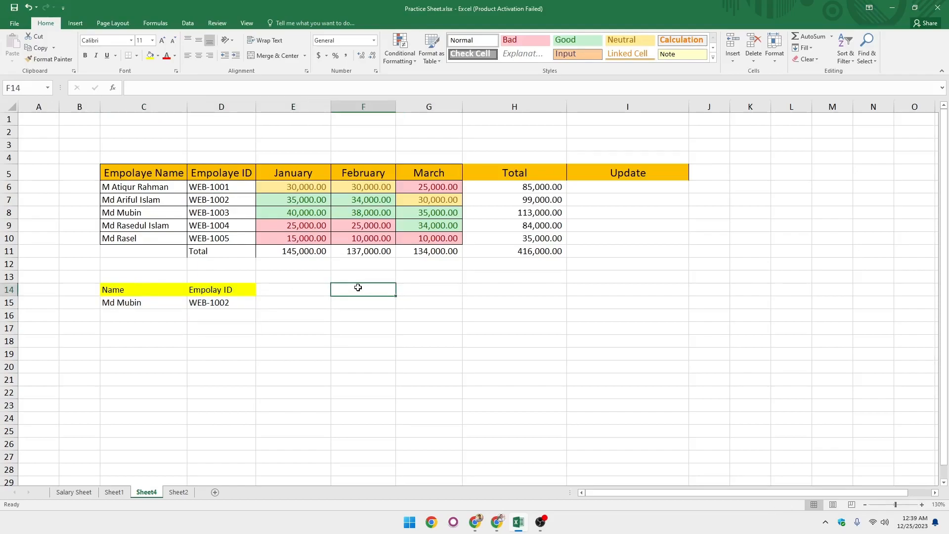
type("Name")
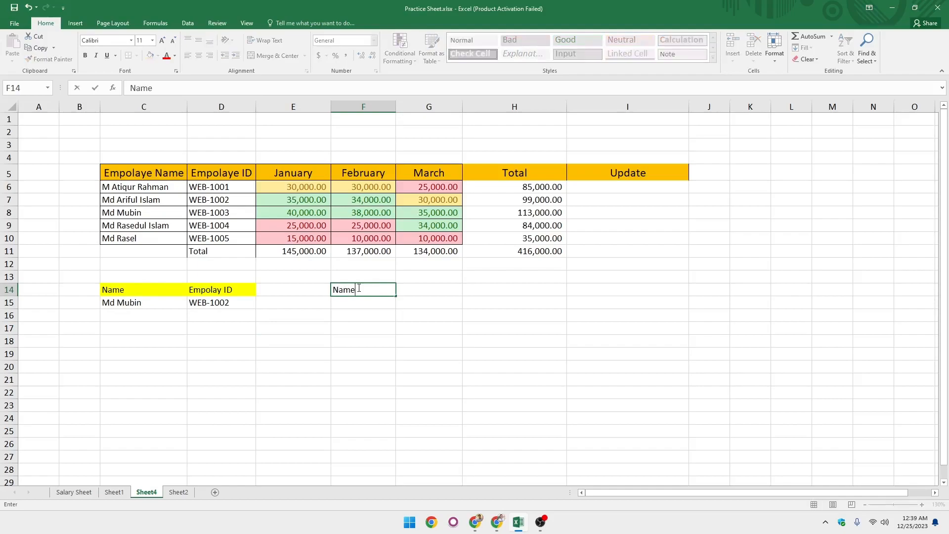
left_click(432, 288)
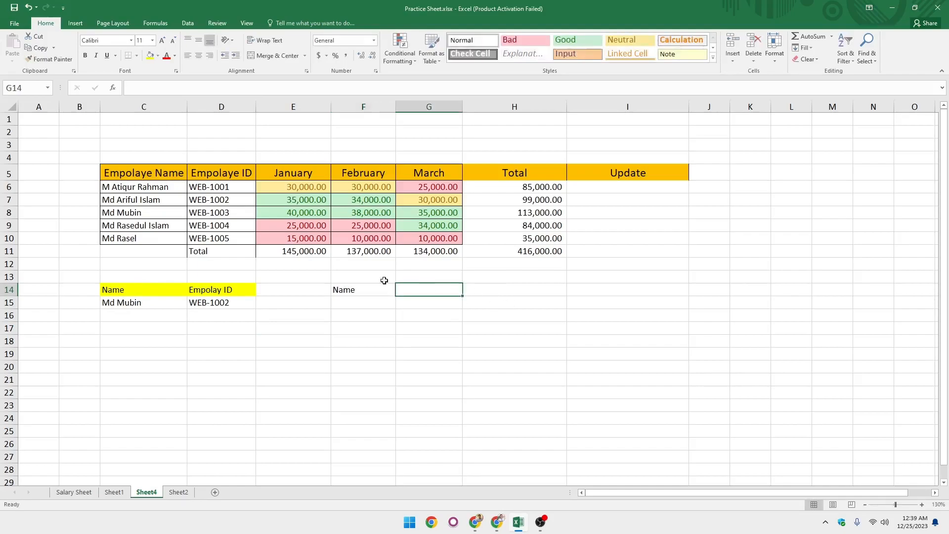
Enter the header Empolaye ID in cell G14.
left_click_drag(163, 191, 151, 240)
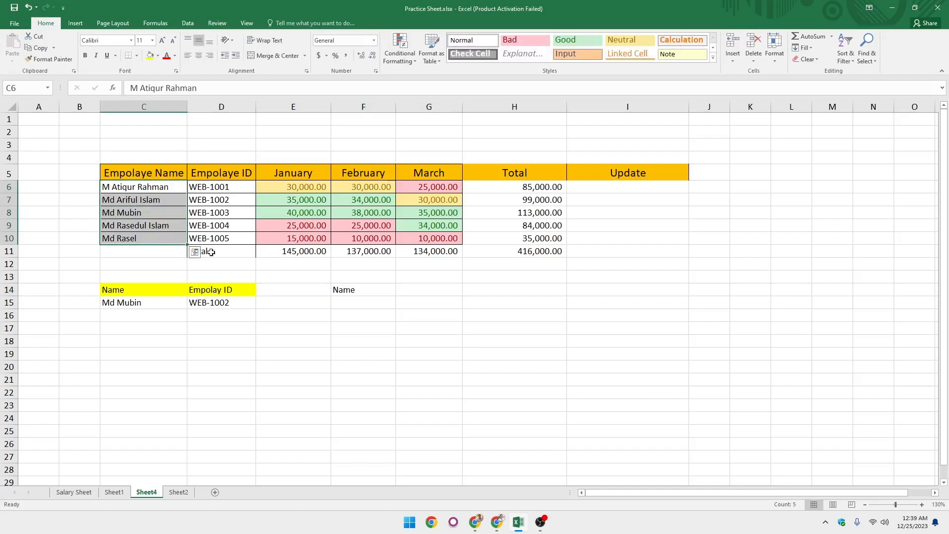
left_click(352, 293)
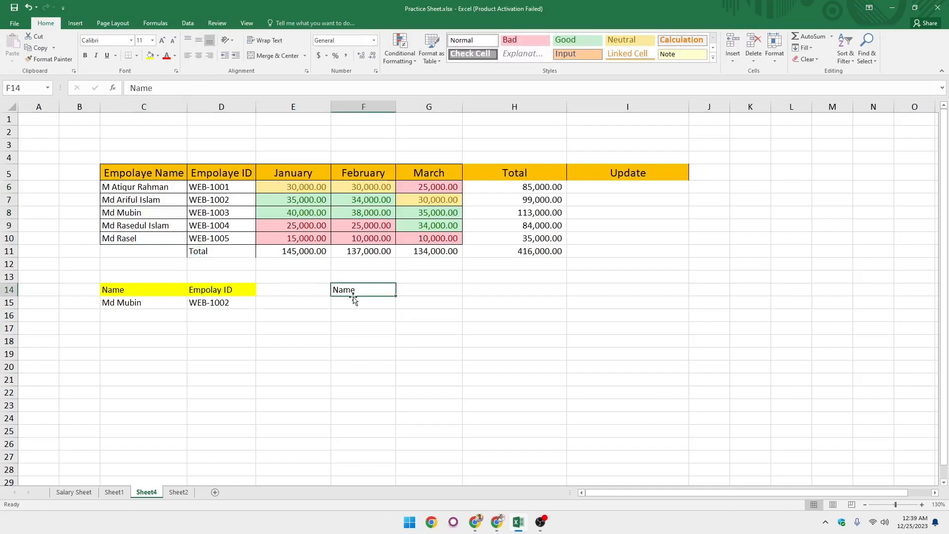
left_click(420, 290)
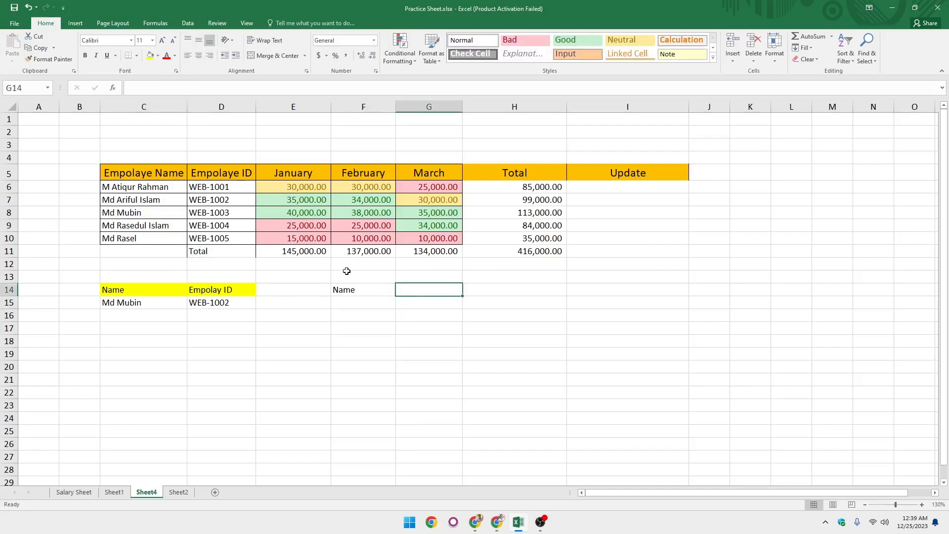
type("E")
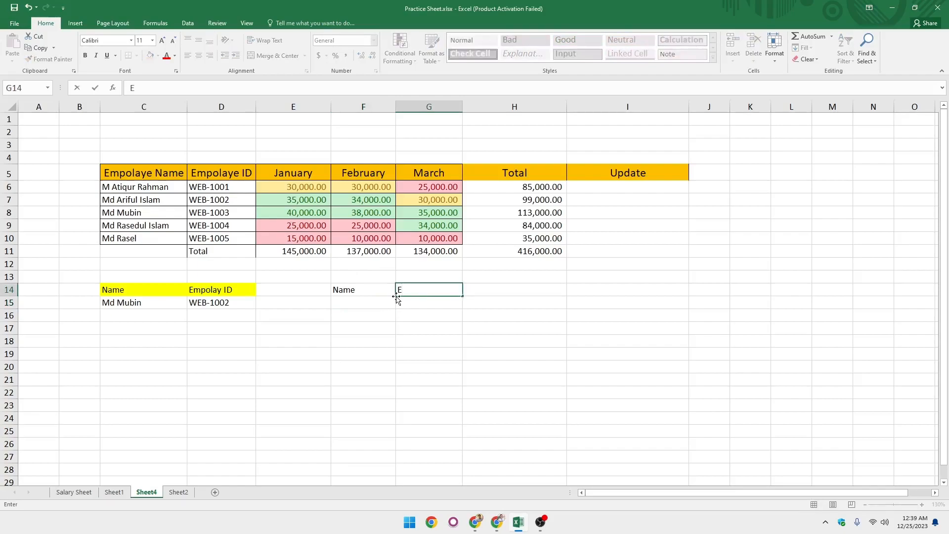
type("mpolaye ID")
key("Return")
Add a List data validation to F15 with source =$C$6:$C$10 for an in-cell name dropdown.
left_click(366, 305)
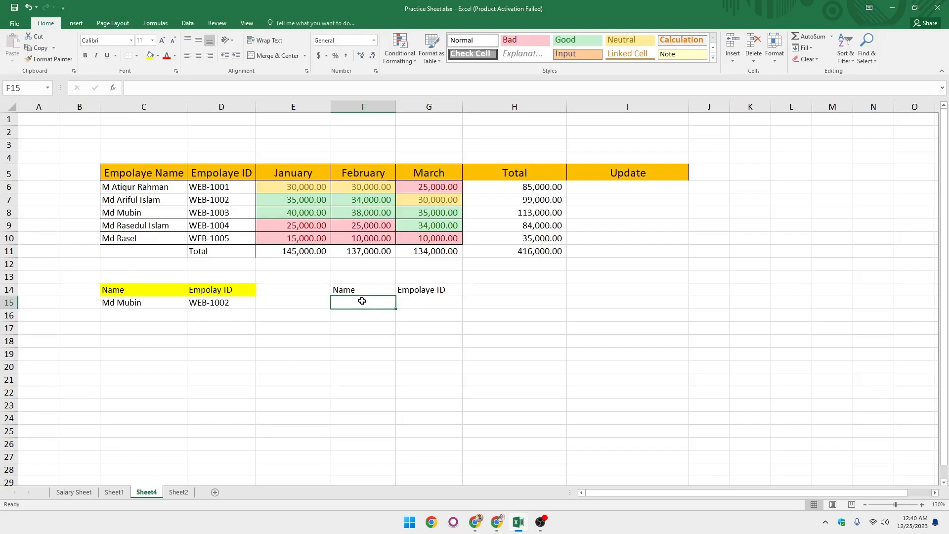
left_click(188, 24)
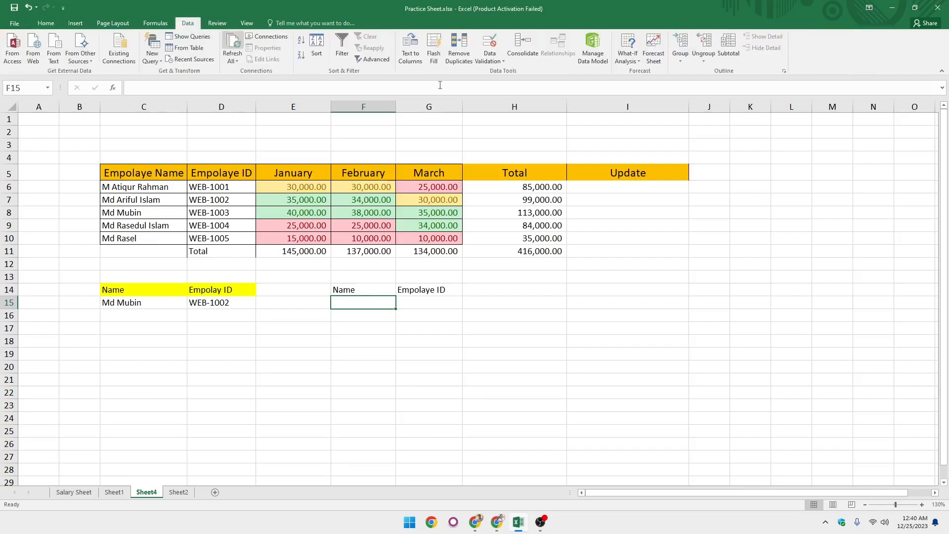
left_click(491, 63)
left_click(507, 74)
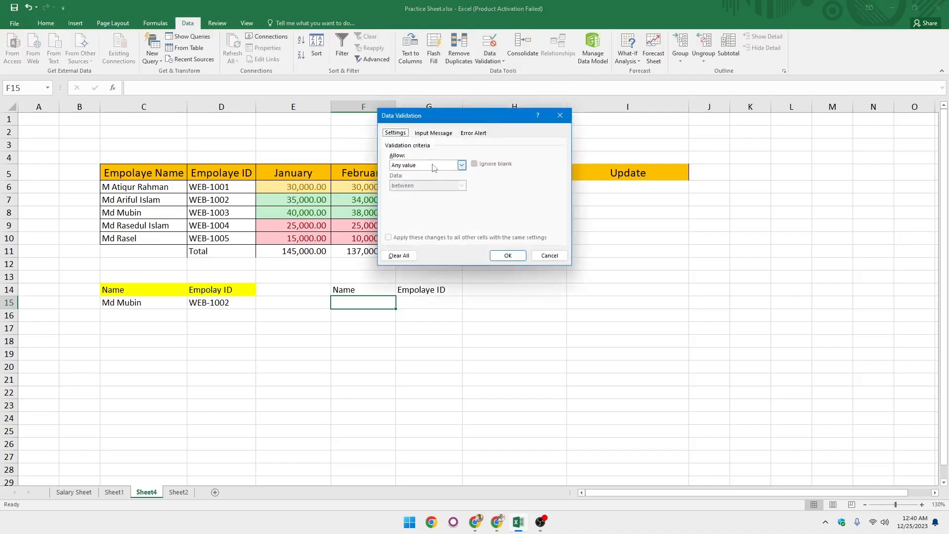
left_click(461, 166)
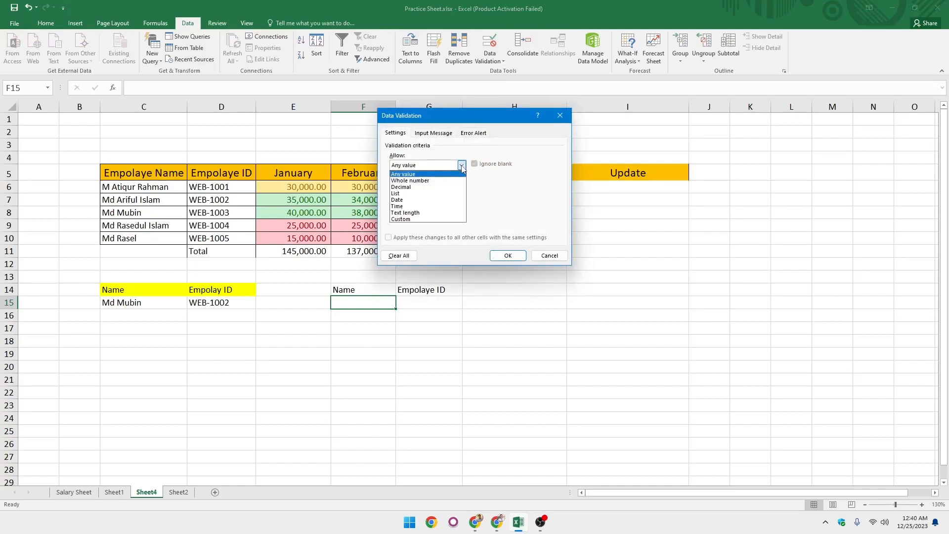
left_click(399, 194)
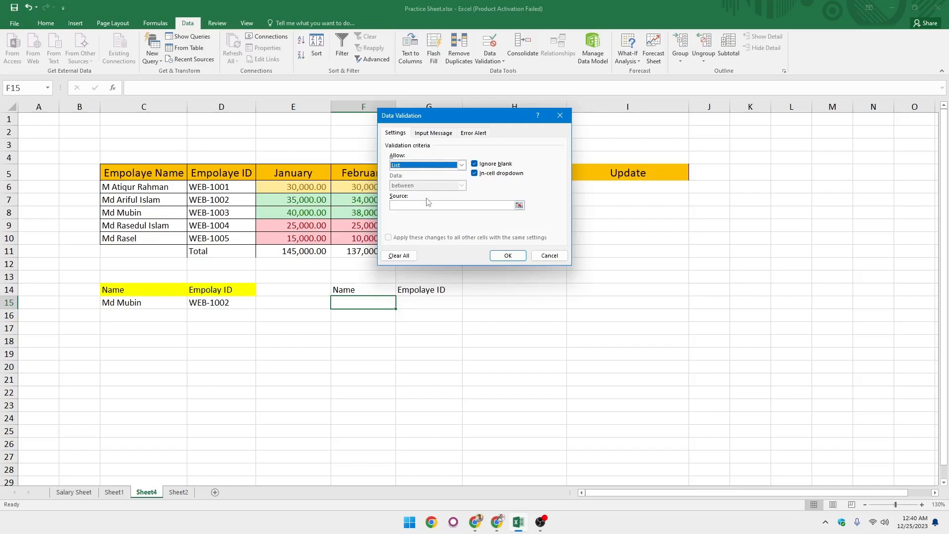
left_click(520, 206)
left_click(166, 189)
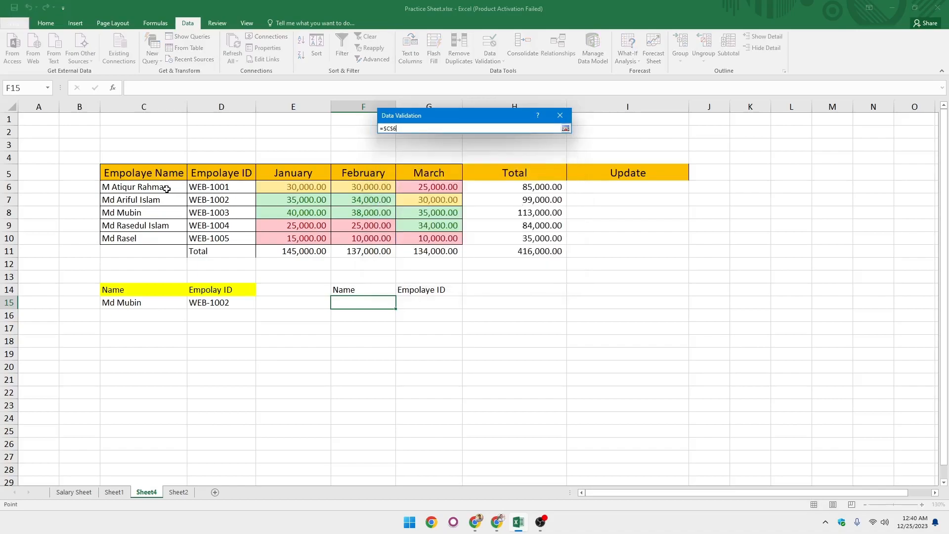
left_click_drag(167, 189, 159, 242)
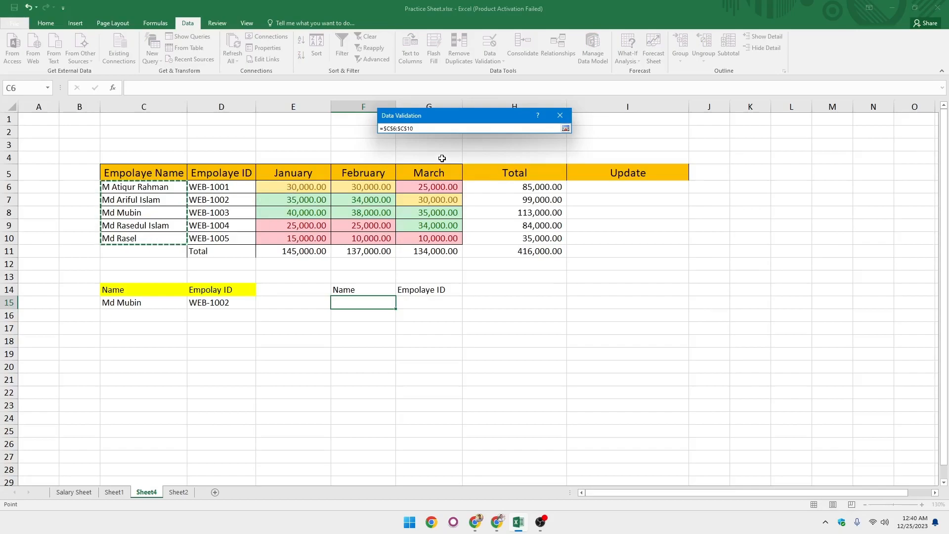
key("Return")
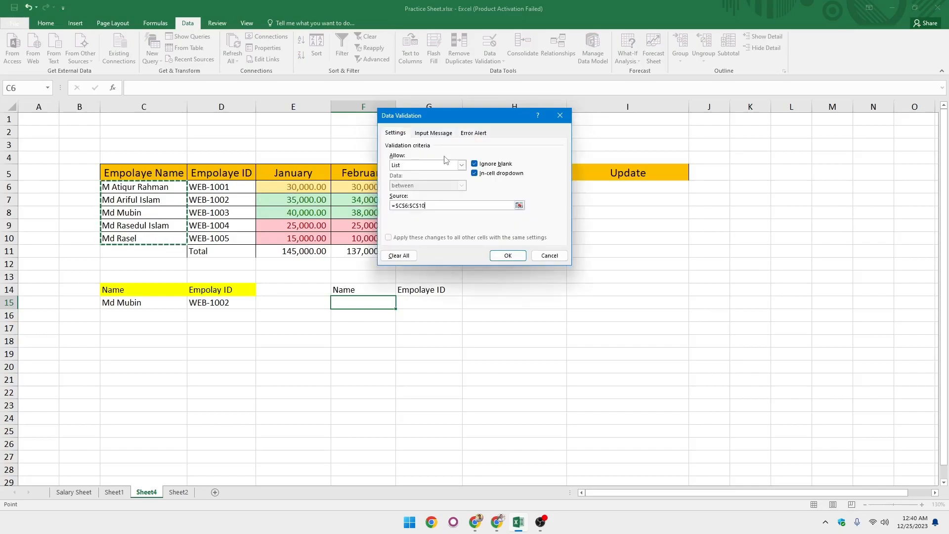
left_click(507, 255)
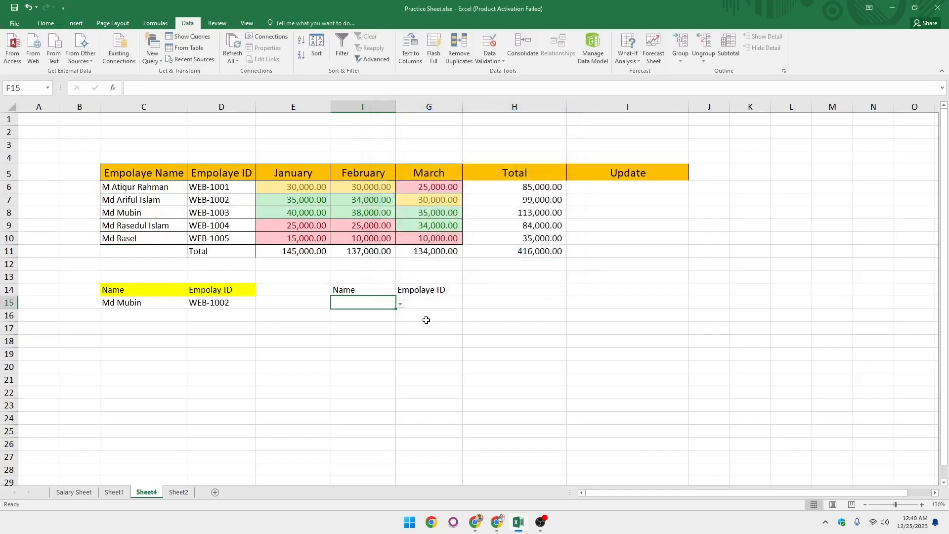
Test the F15 dropdown by picking employee names from it, finishing on the fourth name, then select G15.
left_click(400, 305)
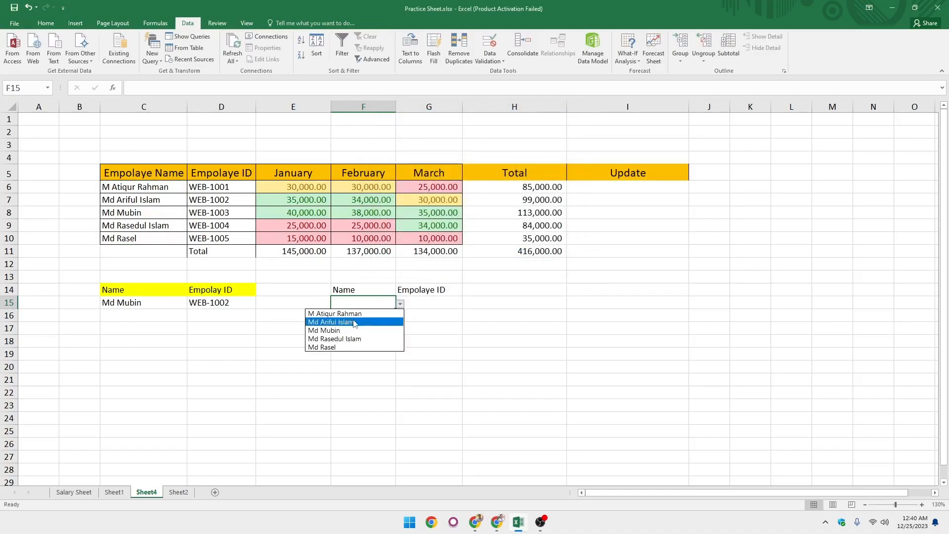
left_click(367, 300)
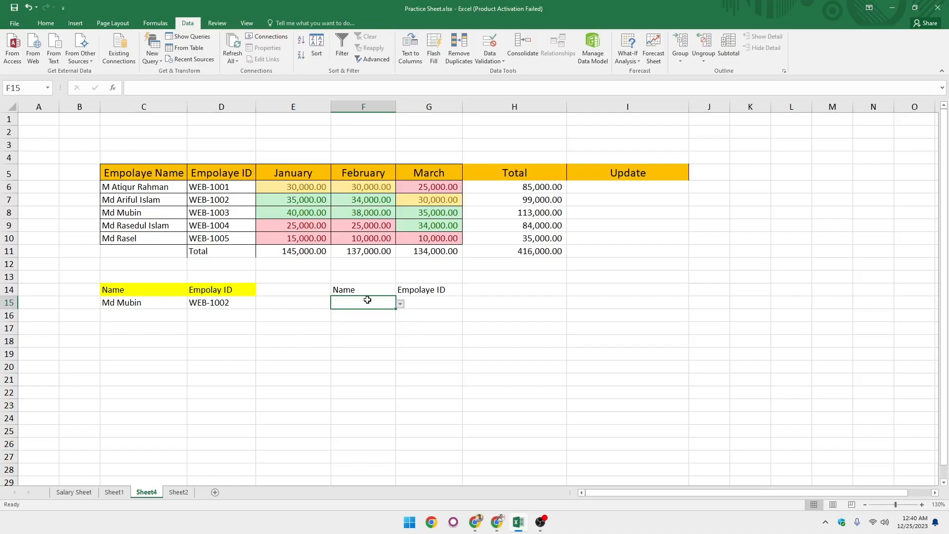
left_click(400, 305)
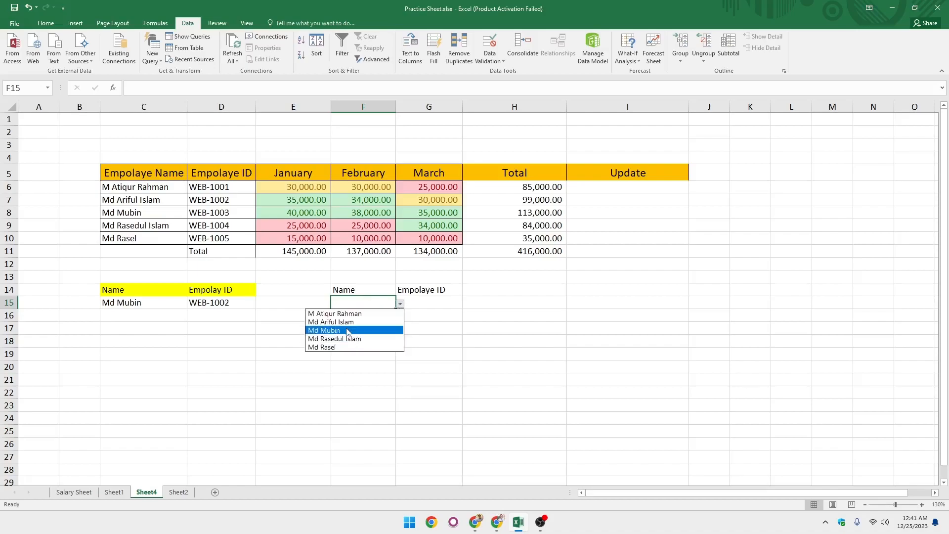
left_click(339, 330)
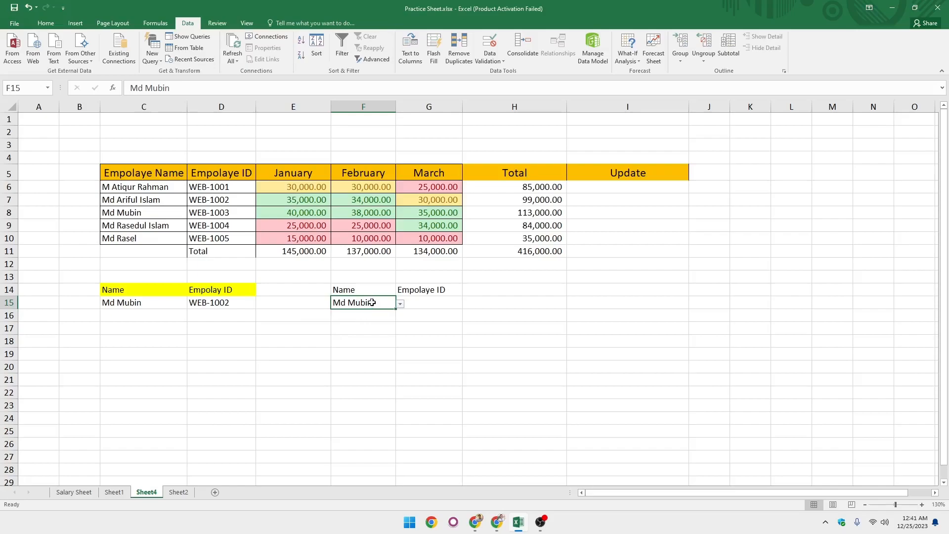
left_click(401, 305)
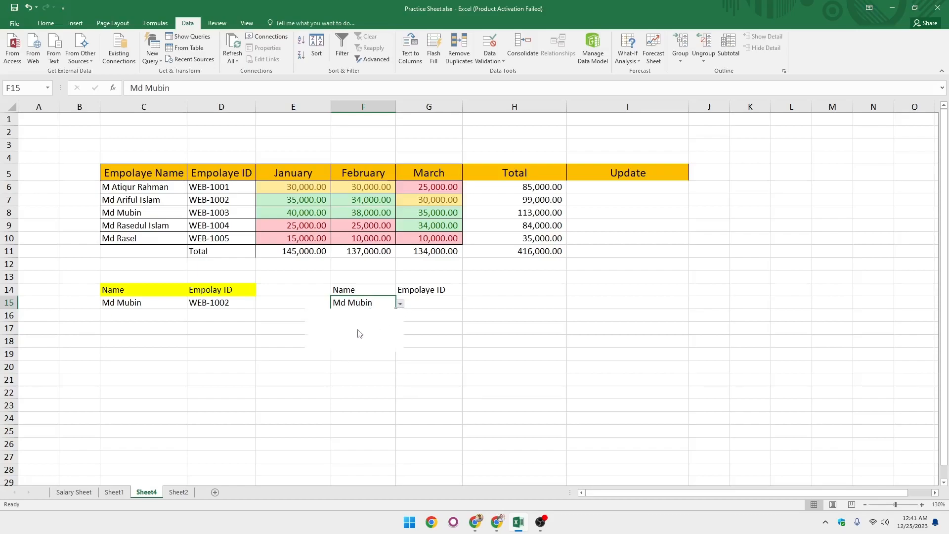
left_click(353, 338)
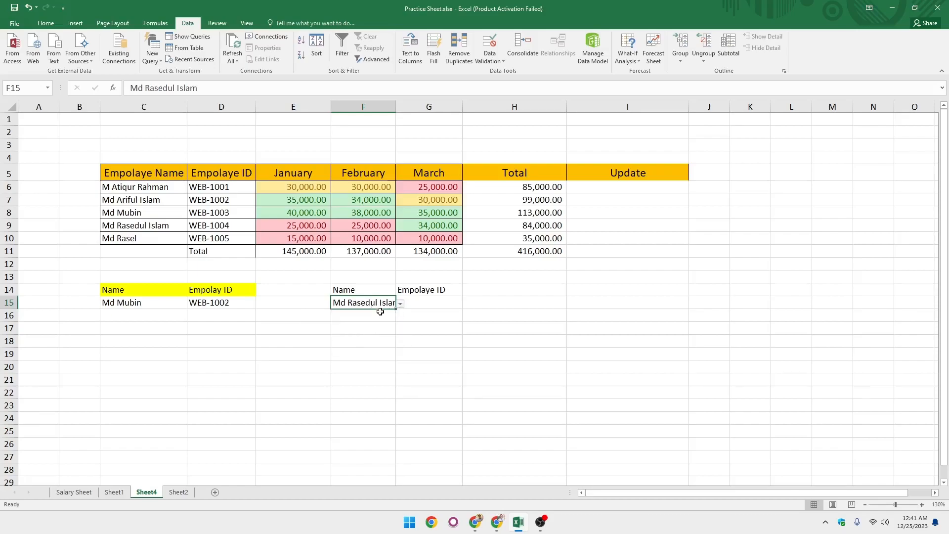
left_click(411, 302)
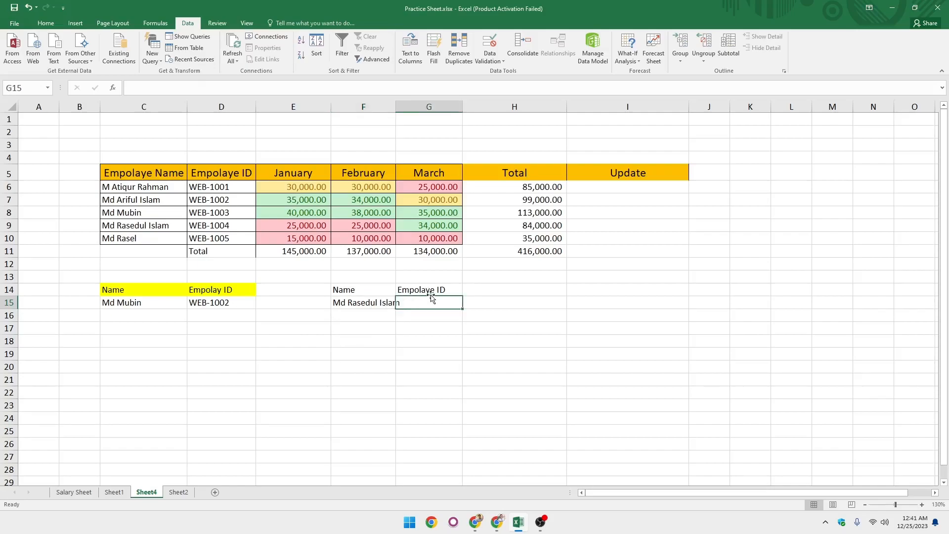
Add a List data validation to G15 with source =$D$6:$D$10 for an in-cell employee ID dropdown.
left_click(428, 292)
left_click(421, 304)
left_click(417, 330)
left_click(424, 303)
left_click(496, 60)
left_click(499, 73)
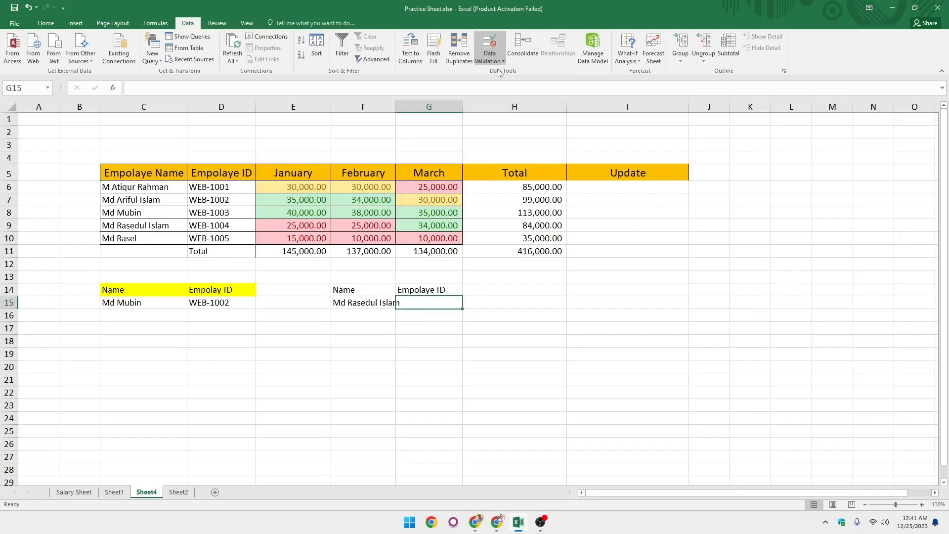
left_click(461, 165)
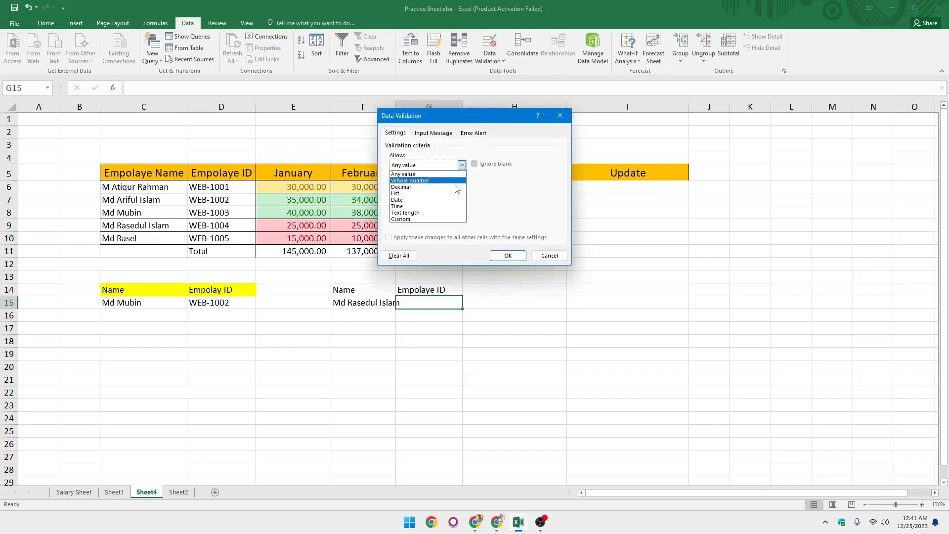
left_click(414, 194)
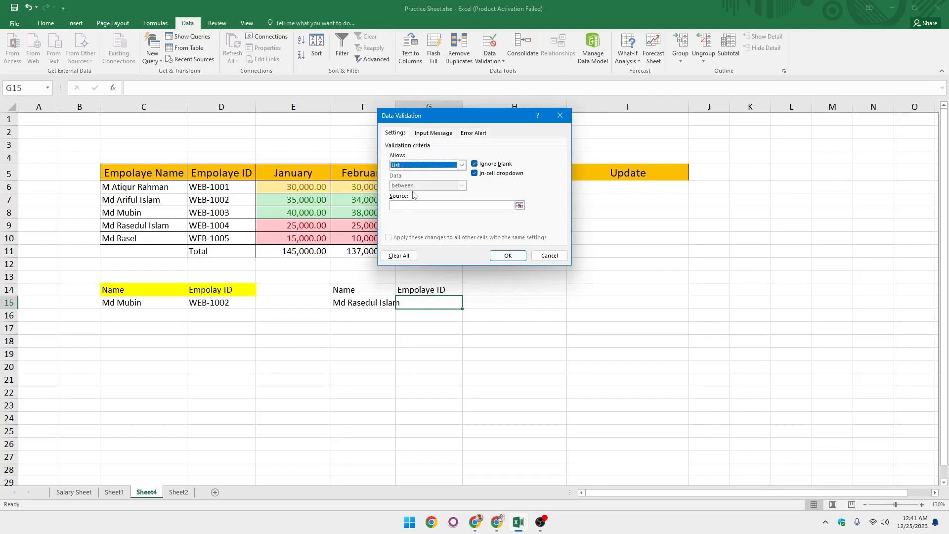
left_click(519, 205)
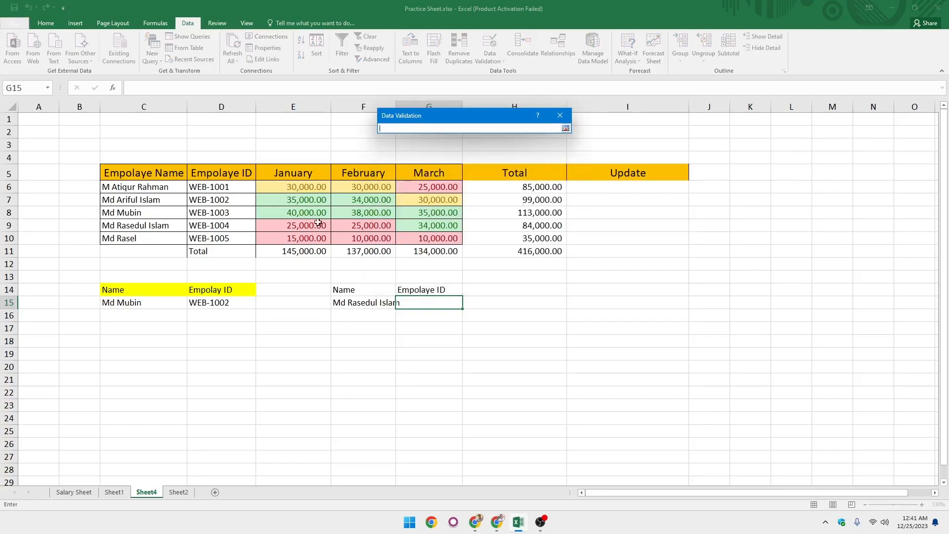
left_click_drag(226, 187, 226, 238)
key("Return")
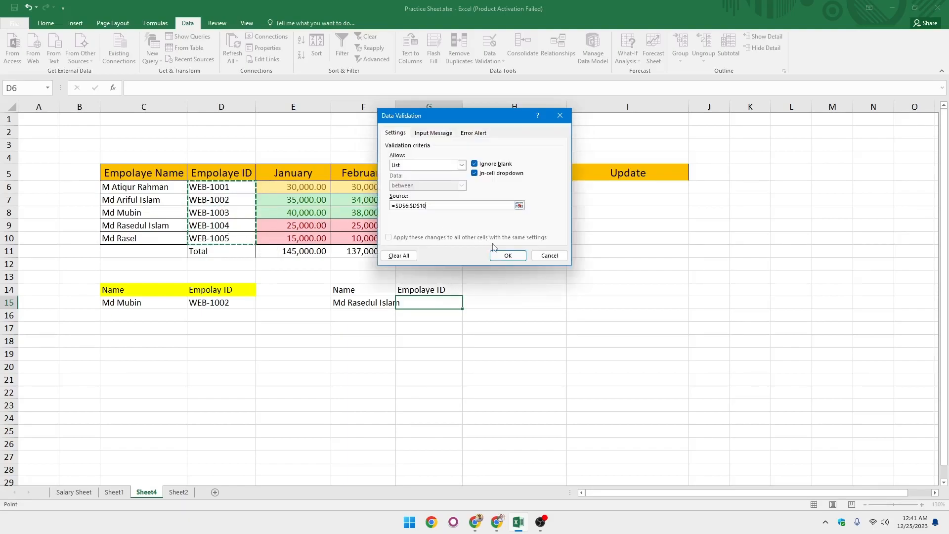
left_click(505, 255)
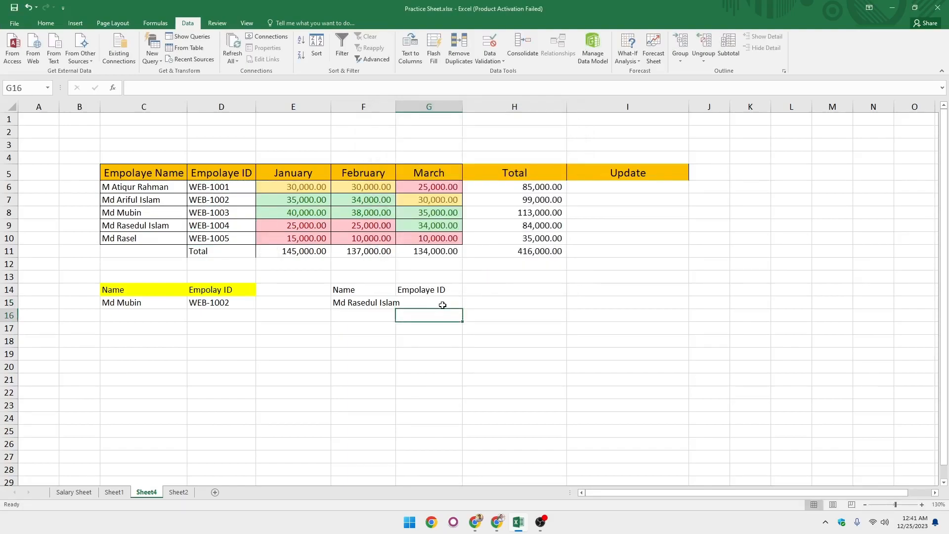
Test the G15 dropdown by picking WEB-1004 from the ID list.
left_click(466, 303)
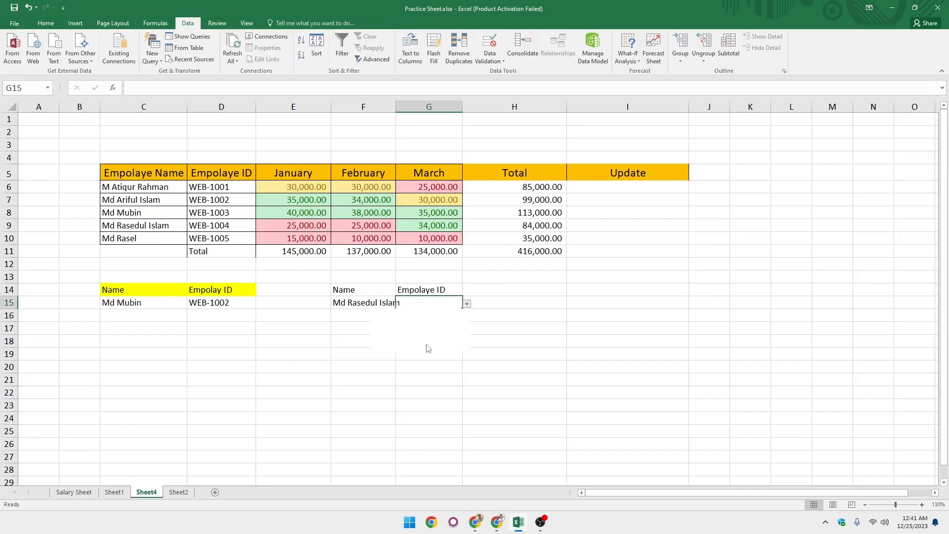
left_click(405, 330)
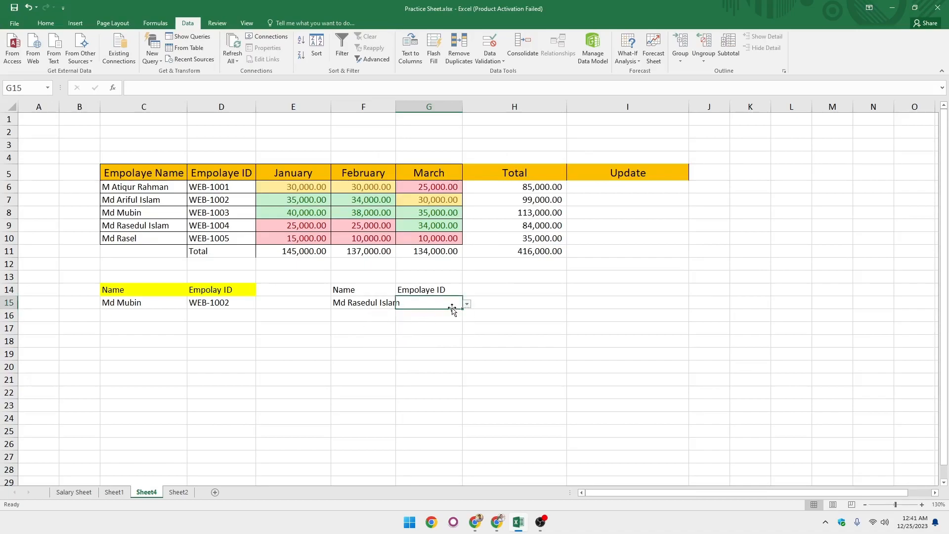
left_click(467, 303)
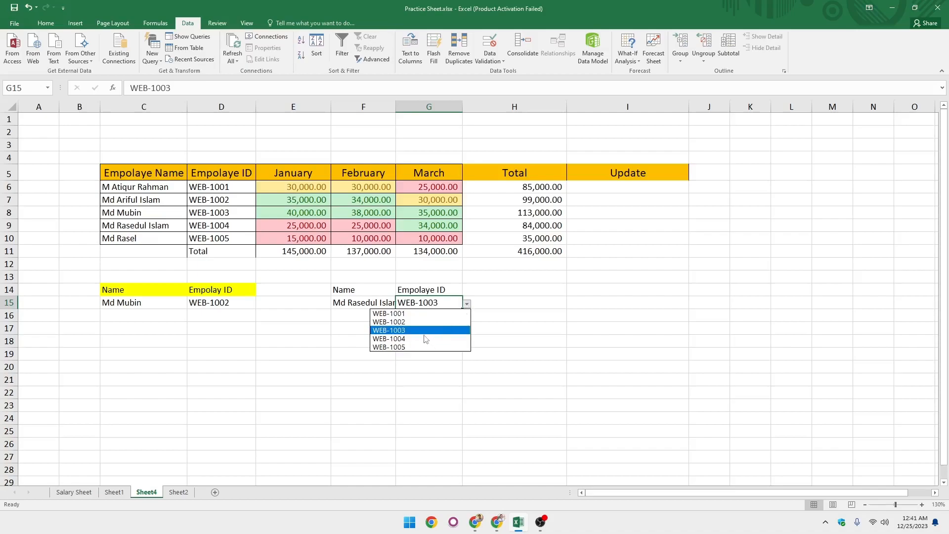
left_click(425, 339)
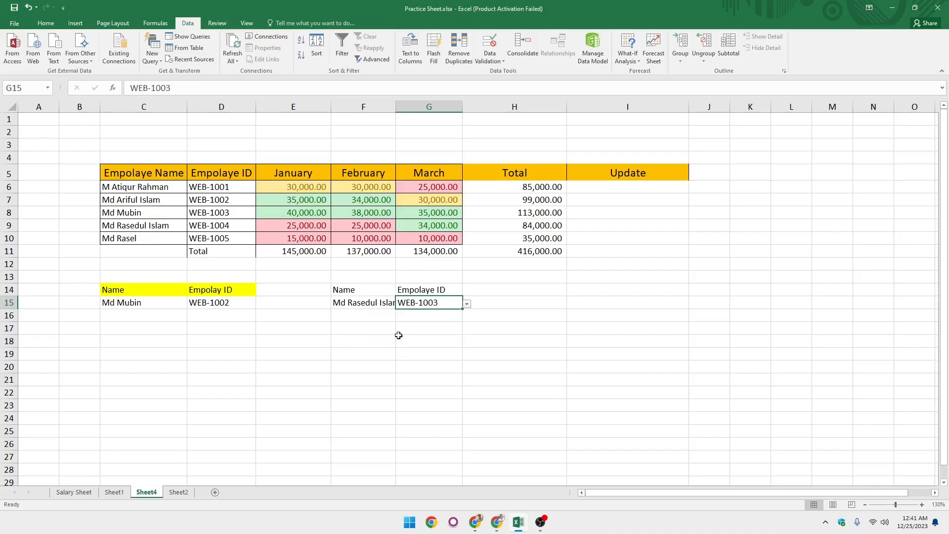
Examine the monthly figures and totals in the employee table by selecting its cells and column ranges.
left_click(379, 297)
left_click_drag(371, 186, 375, 239)
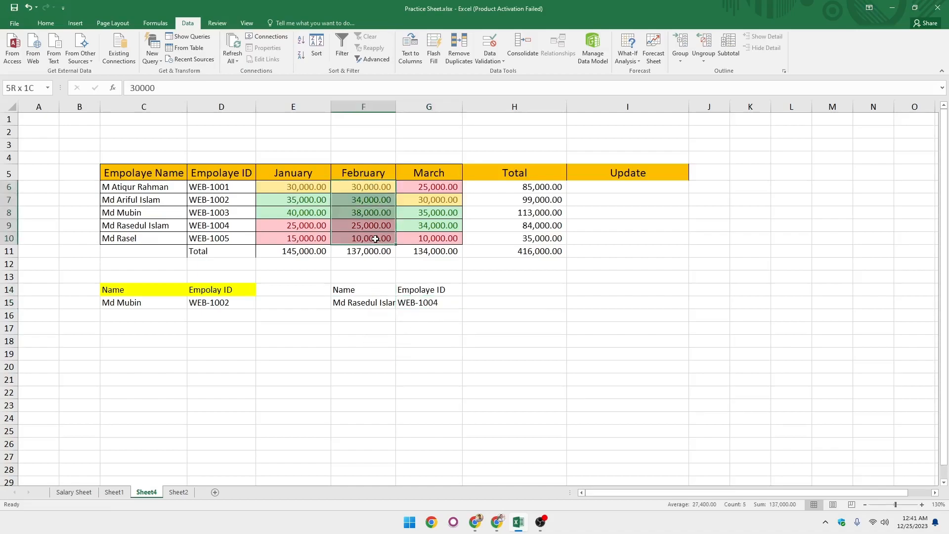
left_click_drag(298, 185, 303, 238)
left_click(423, 222)
left_click(500, 210)
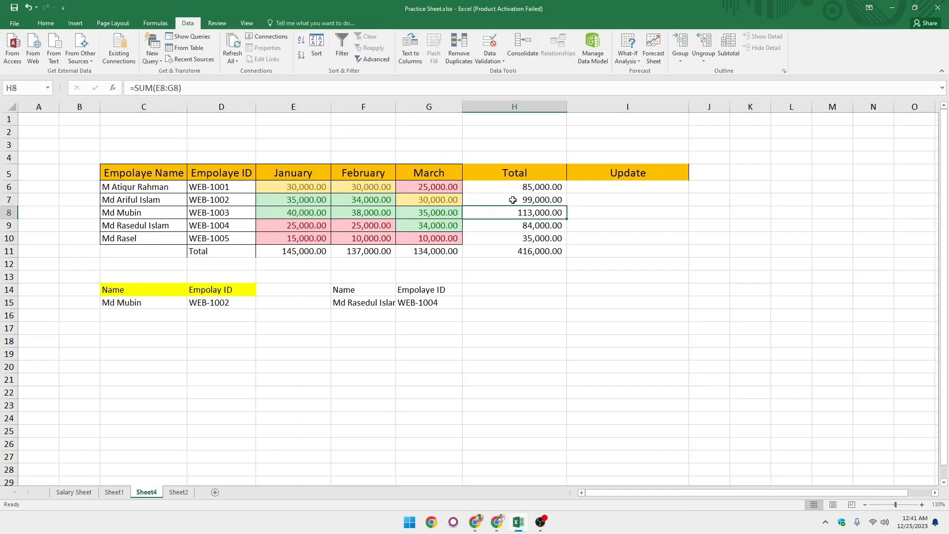
left_click(162, 193)
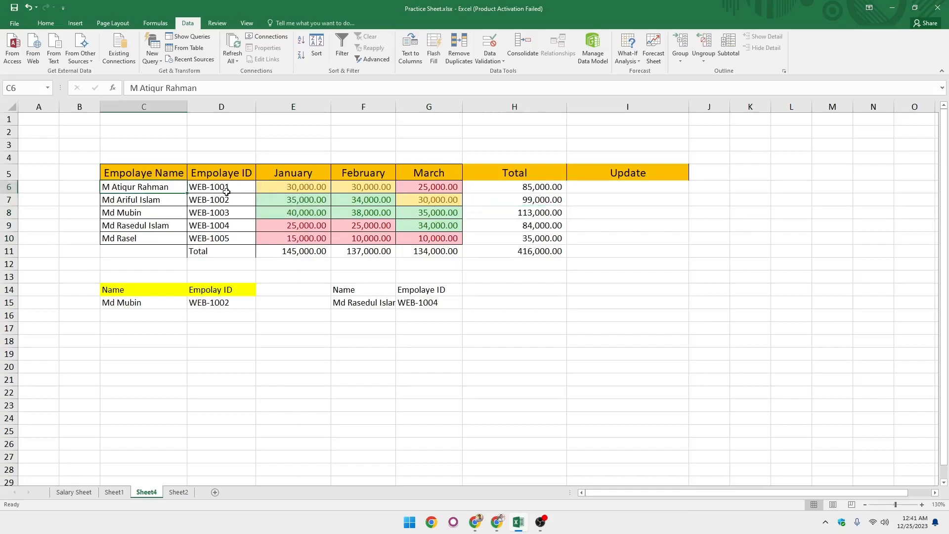
left_click(229, 191)
left_click(301, 197)
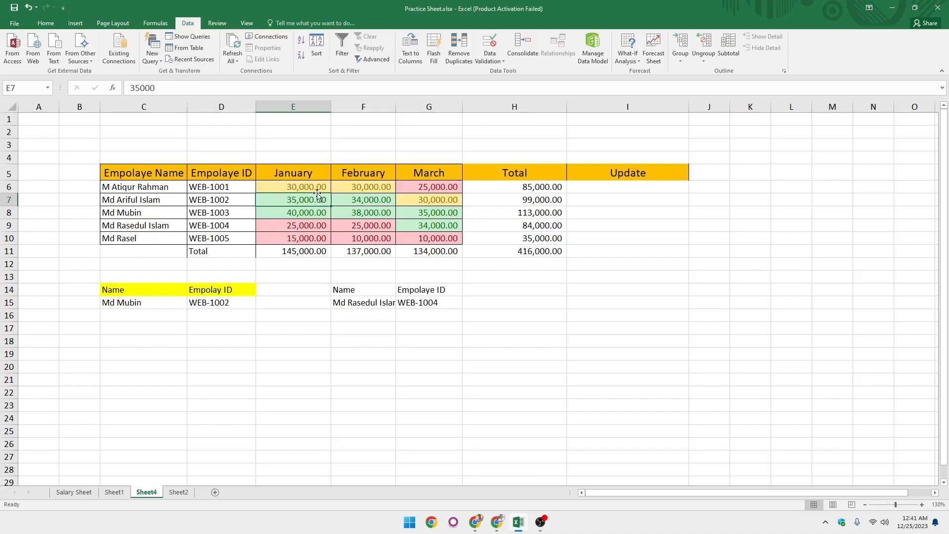
left_click_drag(314, 189, 320, 239)
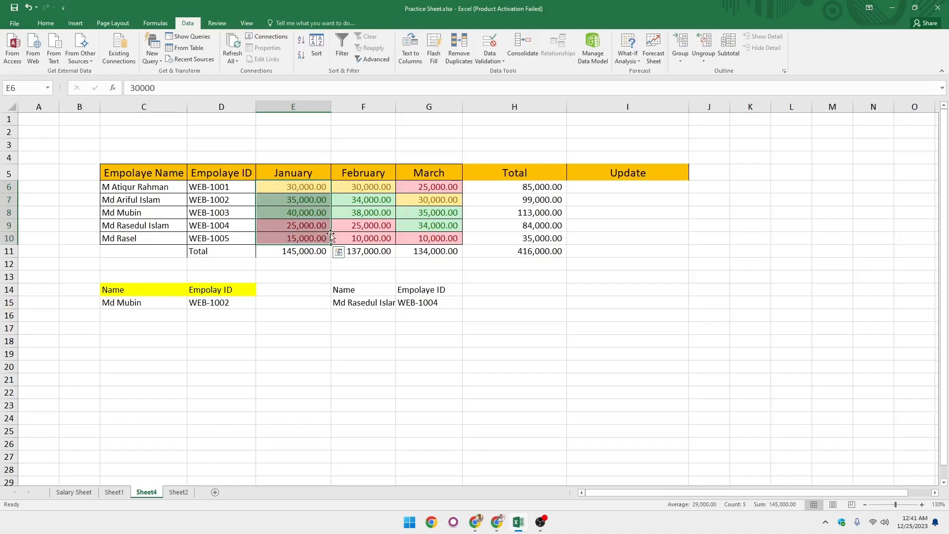
left_click_drag(504, 192, 491, 240)
left_click(408, 239)
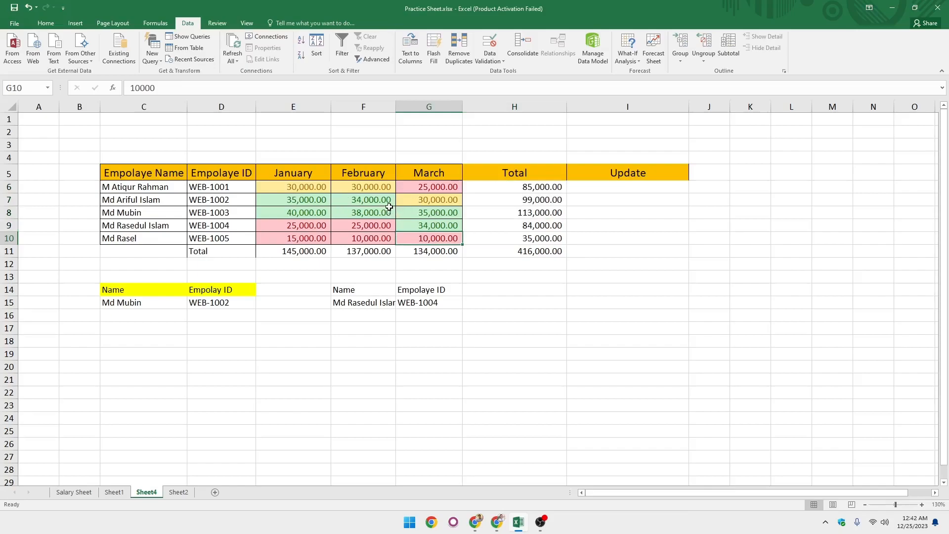
left_click(166, 187)
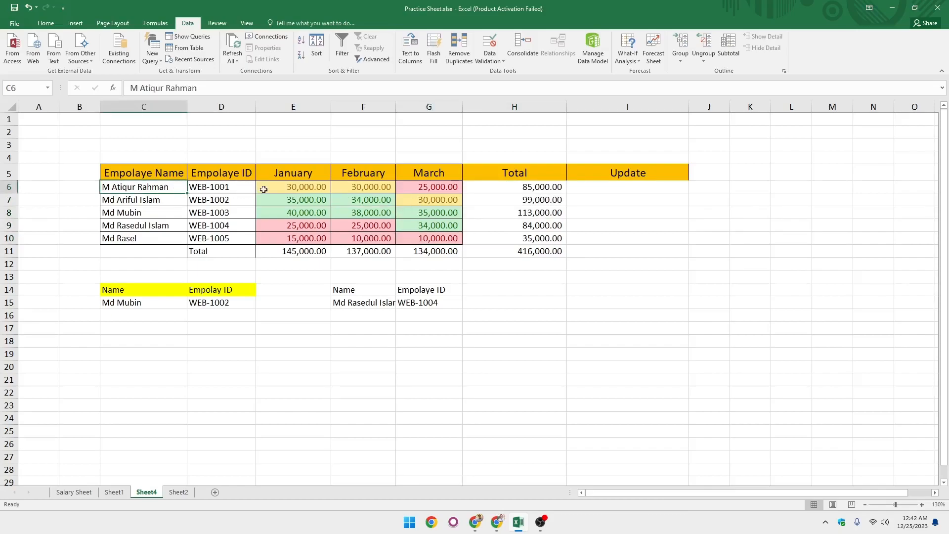
left_click(295, 191)
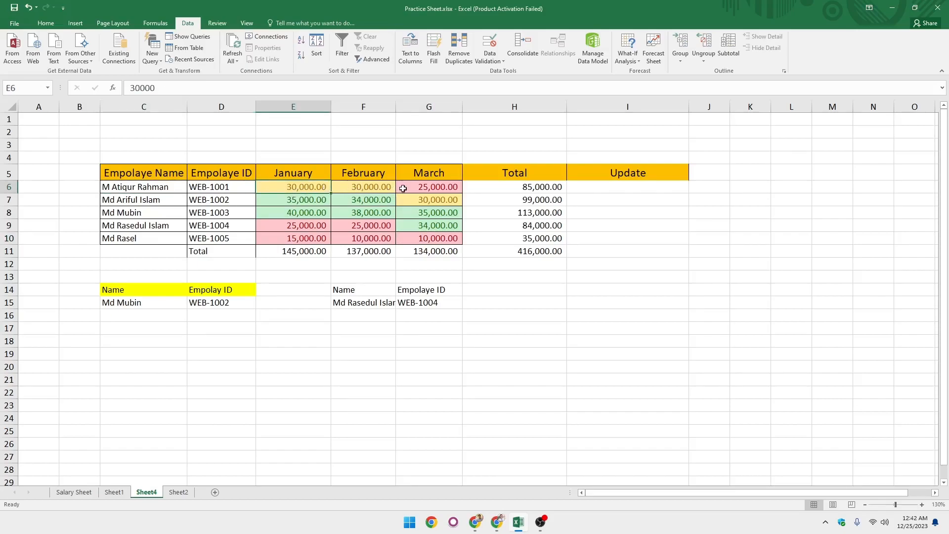
left_click(423, 187)
left_click(321, 188)
left_click(390, 187)
left_click(428, 189)
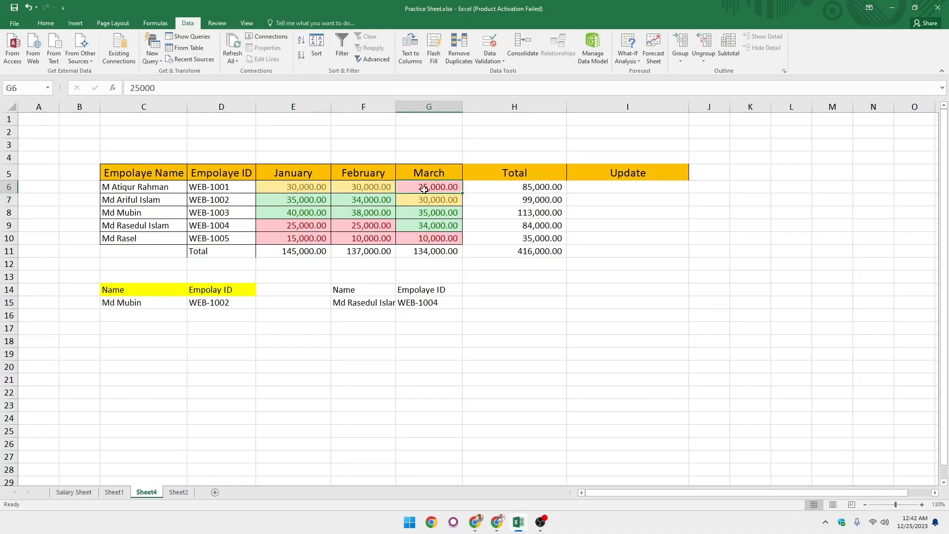
left_click(429, 198)
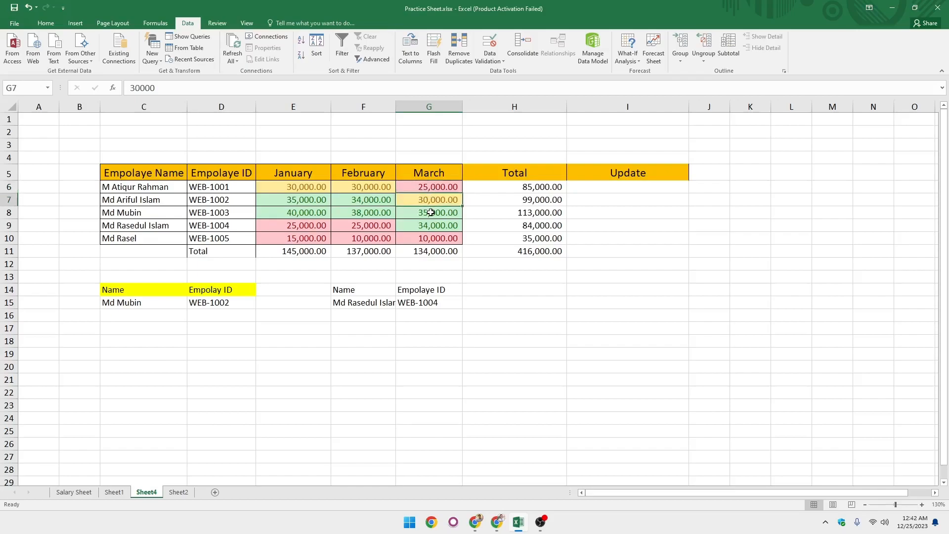
left_click(430, 212)
left_click(434, 188)
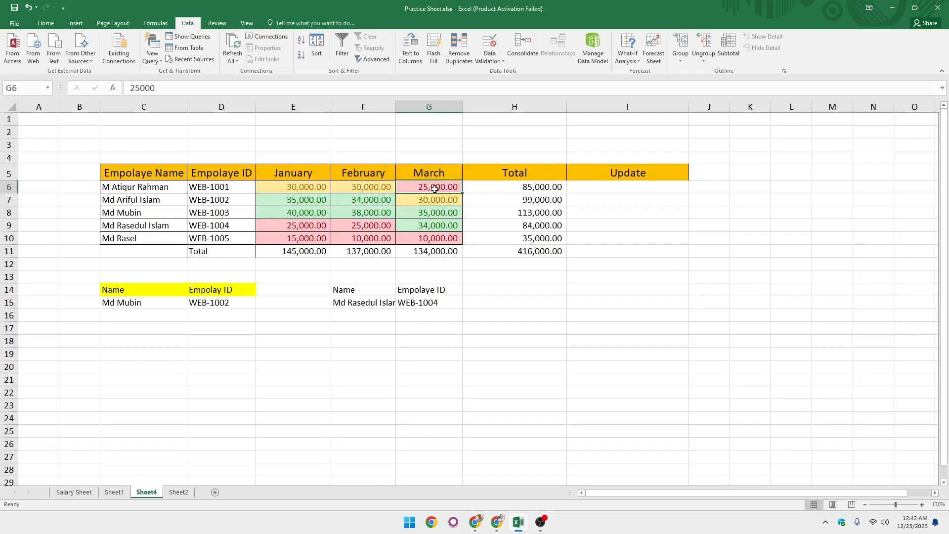
left_click(435, 203)
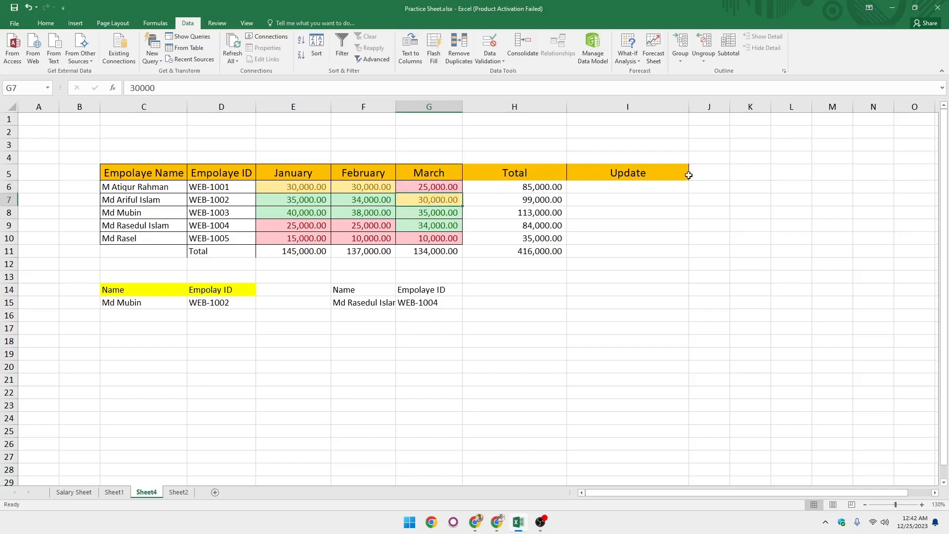
left_click(653, 189)
left_click(630, 198)
key("Down")
key("Down")
key("Down")
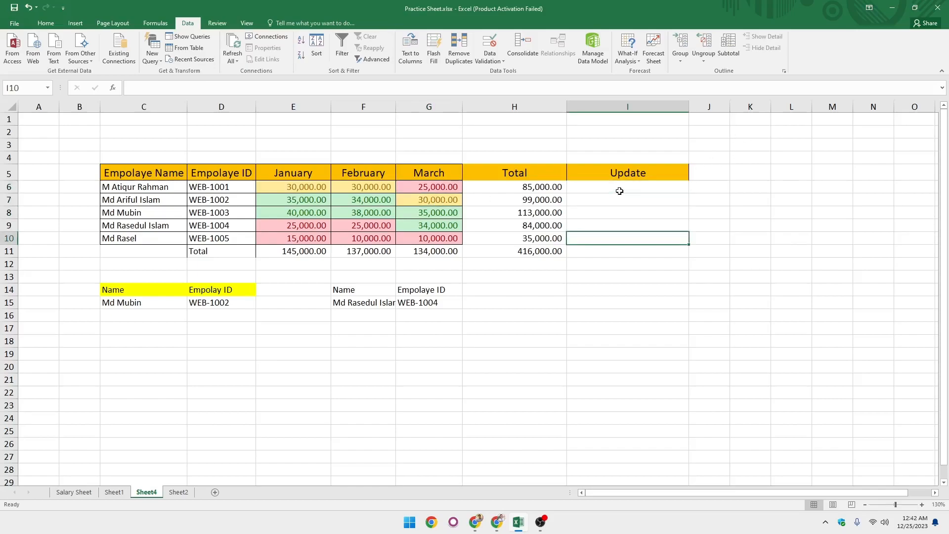
left_click(617, 189)
left_click(172, 188)
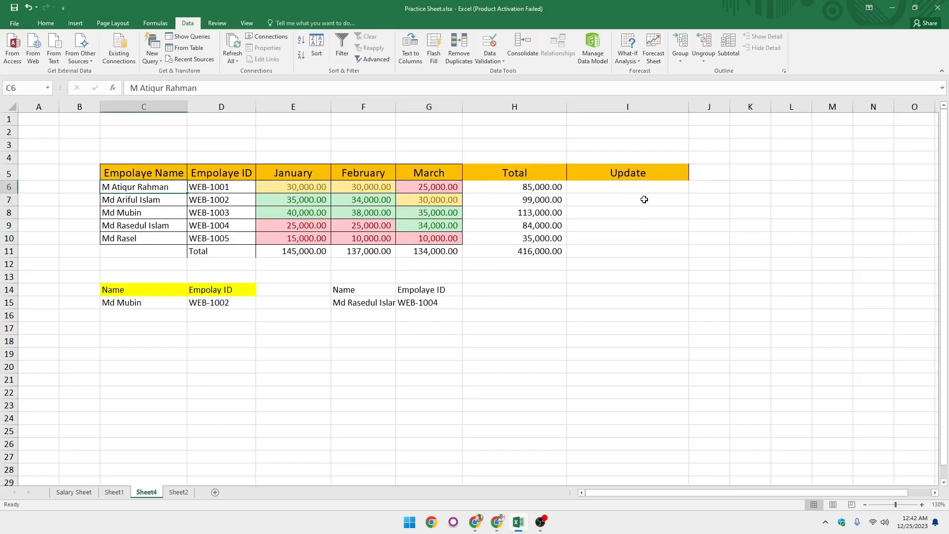
left_click(640, 190)
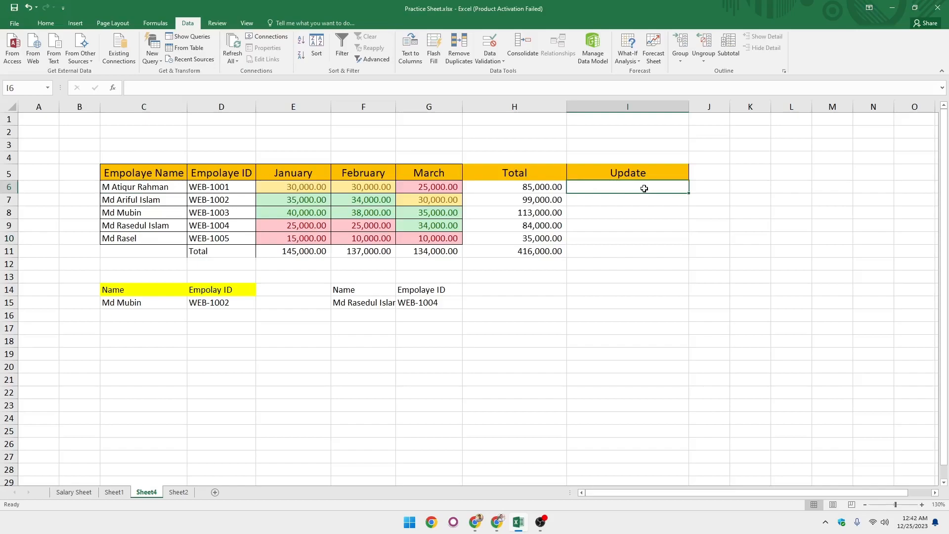
type("Complety")
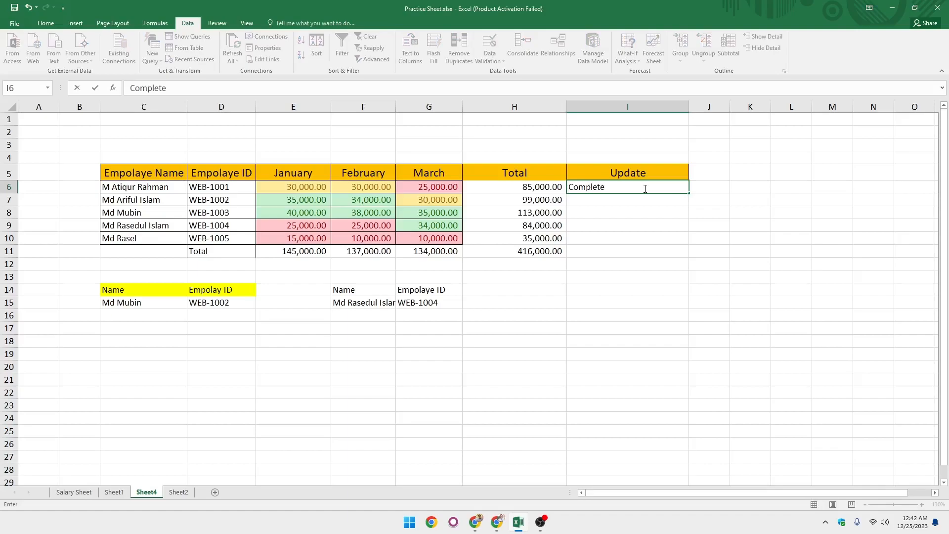
key("Return")
type("ksdjskd")
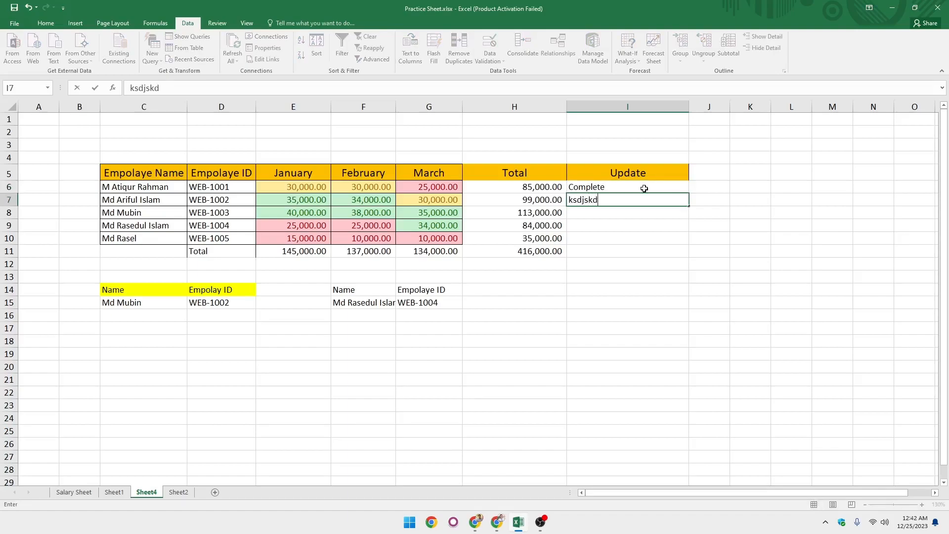
key("BackSpace")
key("BackSpace")
key("BackSpace")
key("BackSpace")
left_click(644, 189)
key("BackSpace")
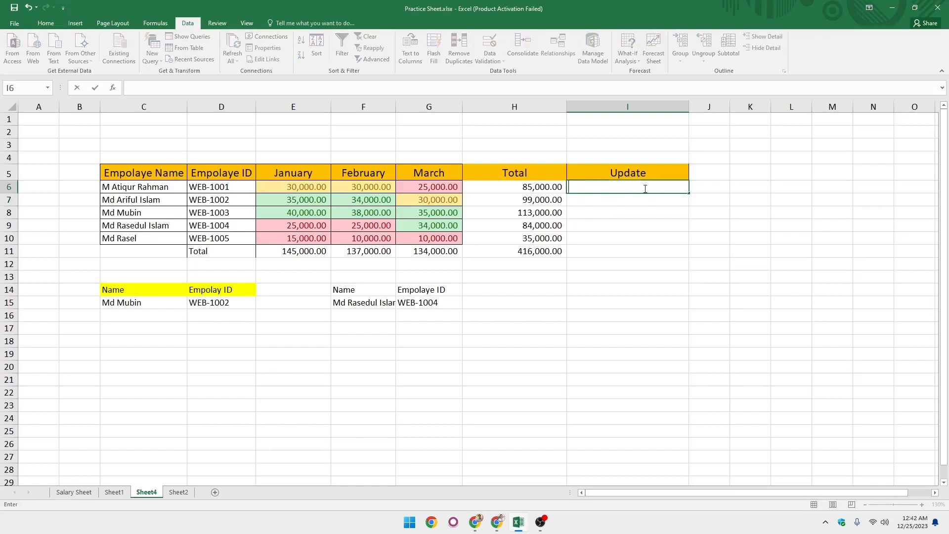
Add a List data validation to the Update cells I6:I11 with source Complete, Not Complete, Process.
left_click(640, 209)
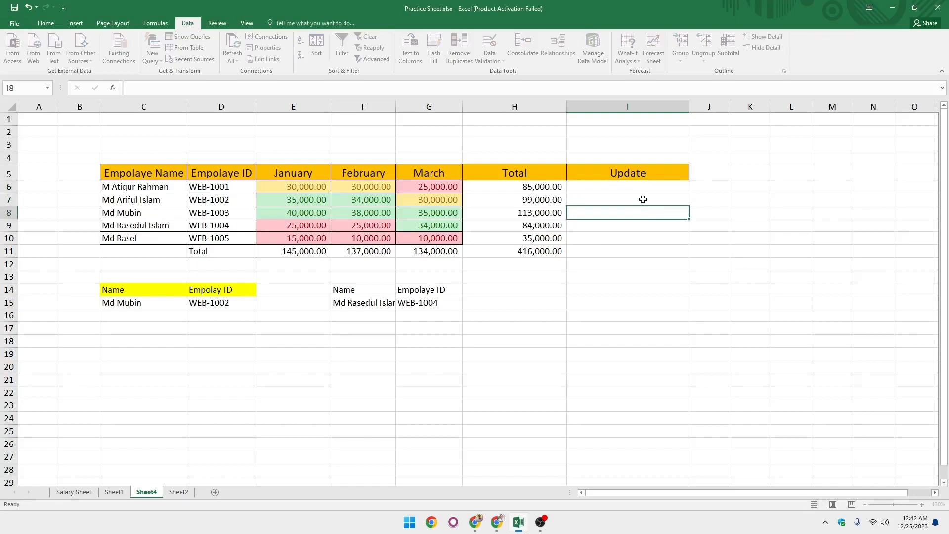
left_click(642, 197)
left_click(631, 187)
left_click_drag(631, 196, 630, 250)
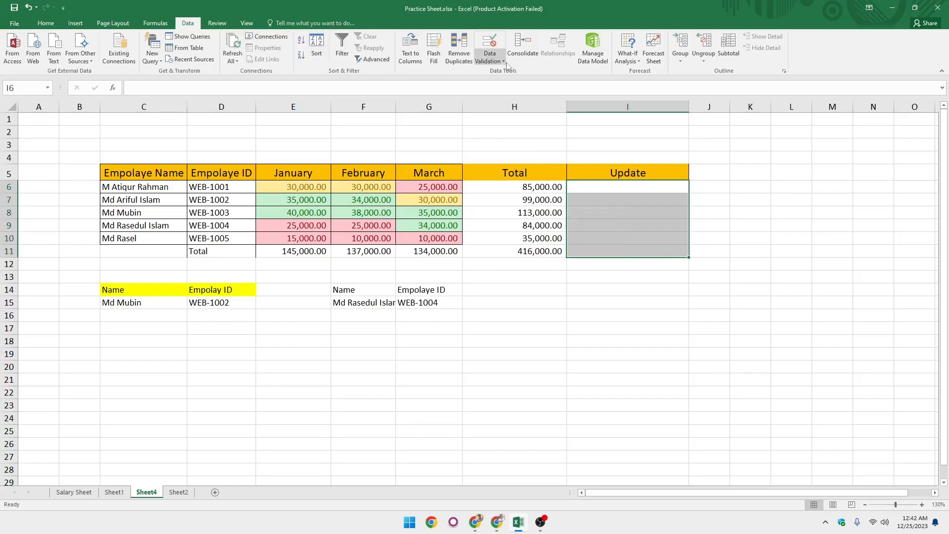
left_click(490, 57)
left_click(523, 75)
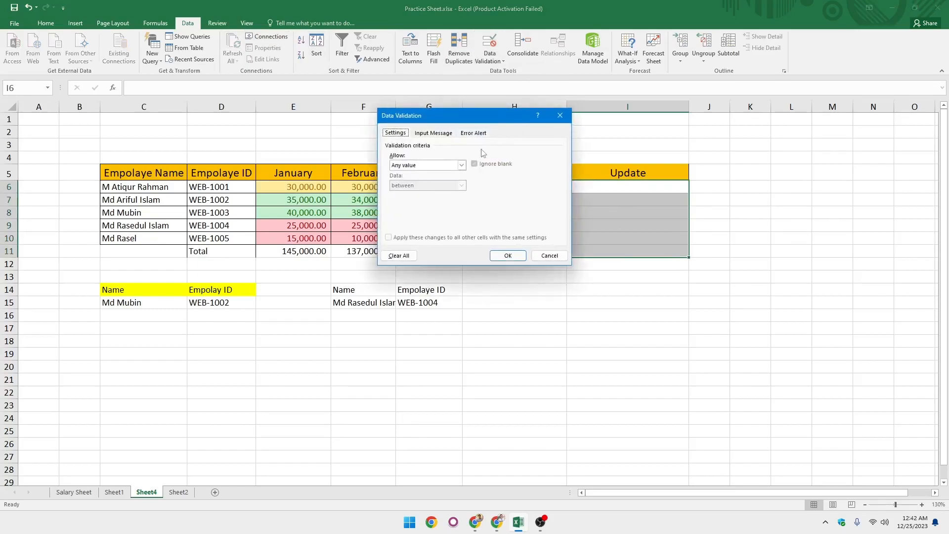
left_click(461, 165)
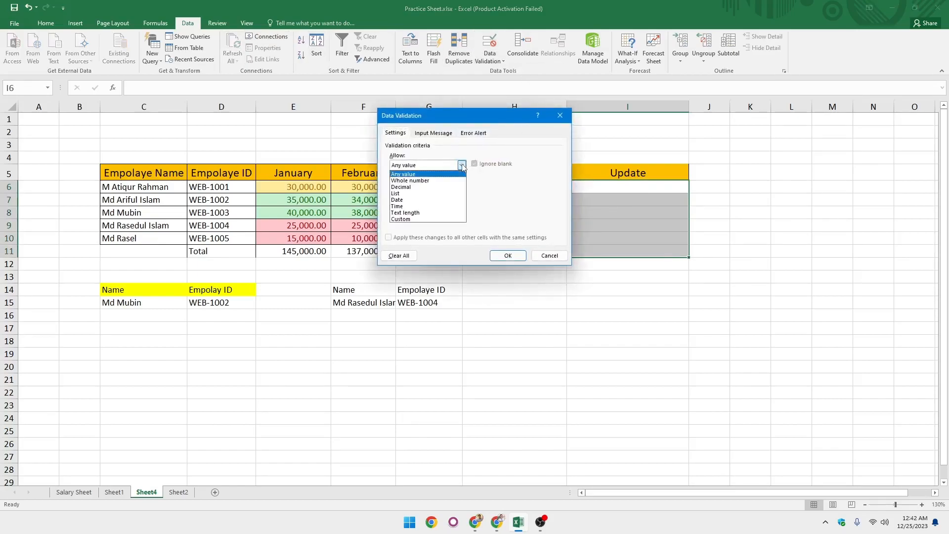
left_click(425, 195)
left_click(420, 205)
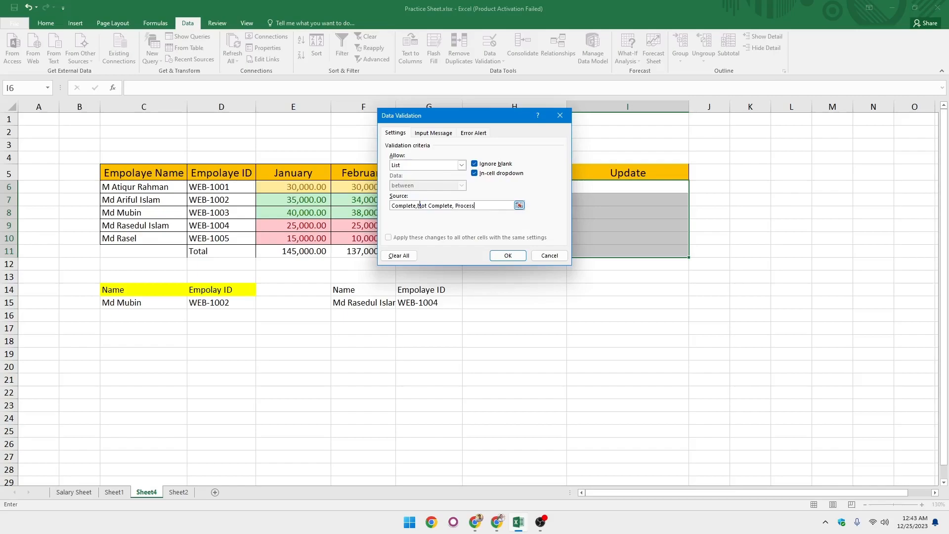
key("Return")
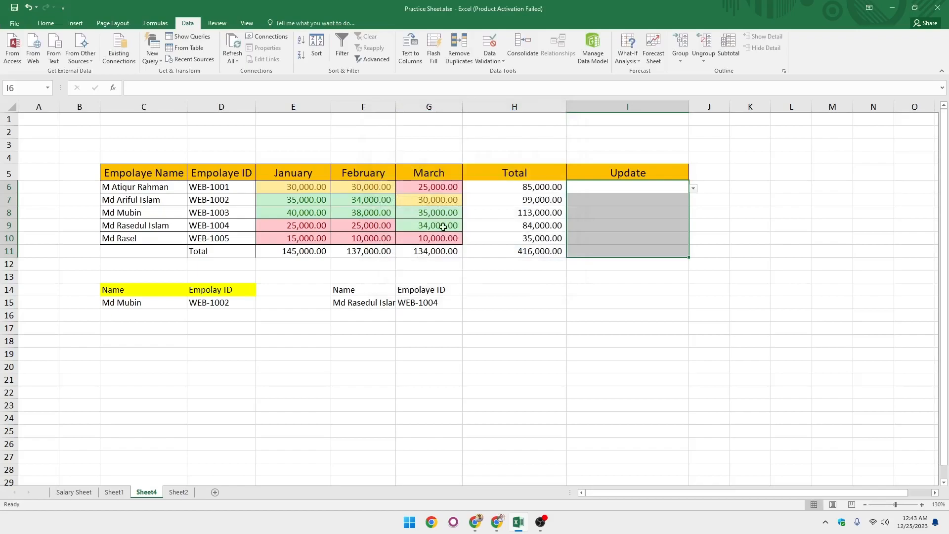
left_click(609, 220)
left_click(632, 187)
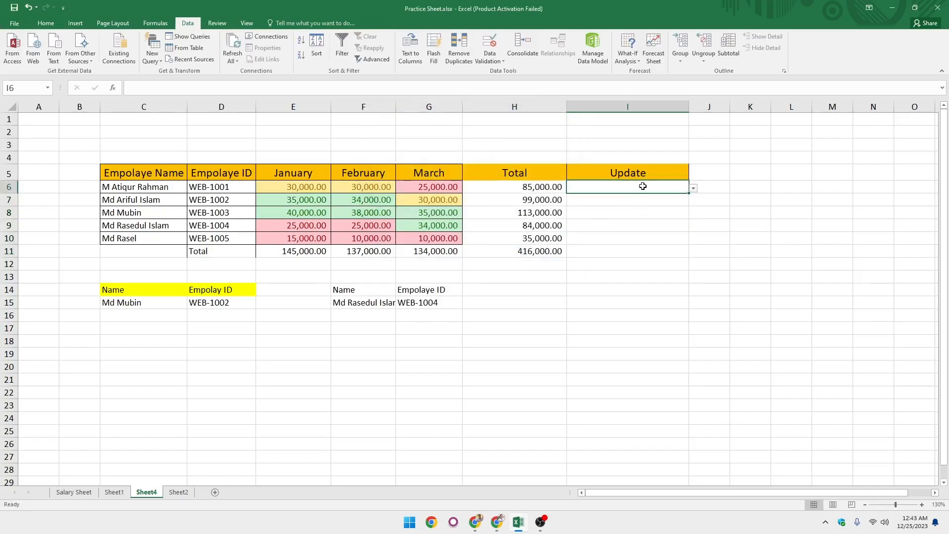
Choose Complete from the status dropdown in Update cell I6.
left_click(616, 204)
left_click(618, 213)
left_click(620, 228)
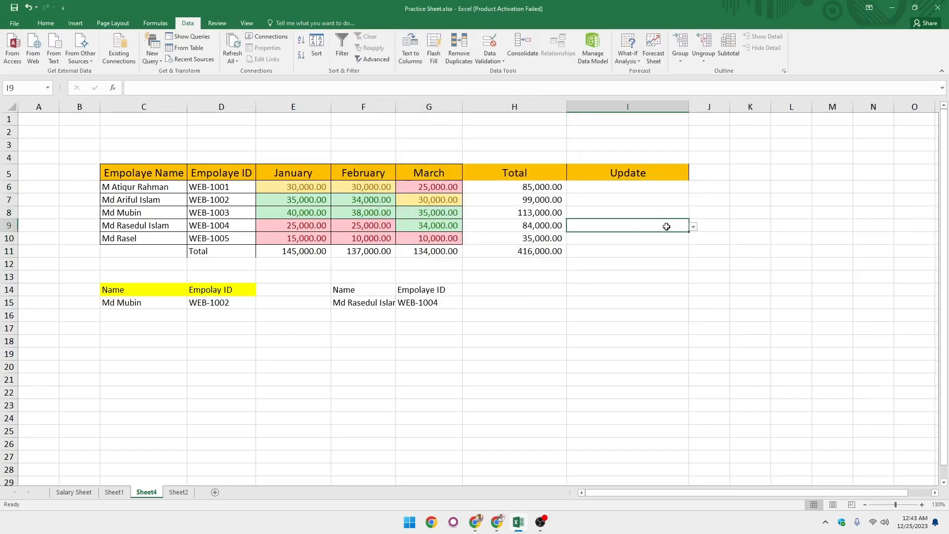
left_click(693, 228)
left_click(616, 278)
left_click(620, 190)
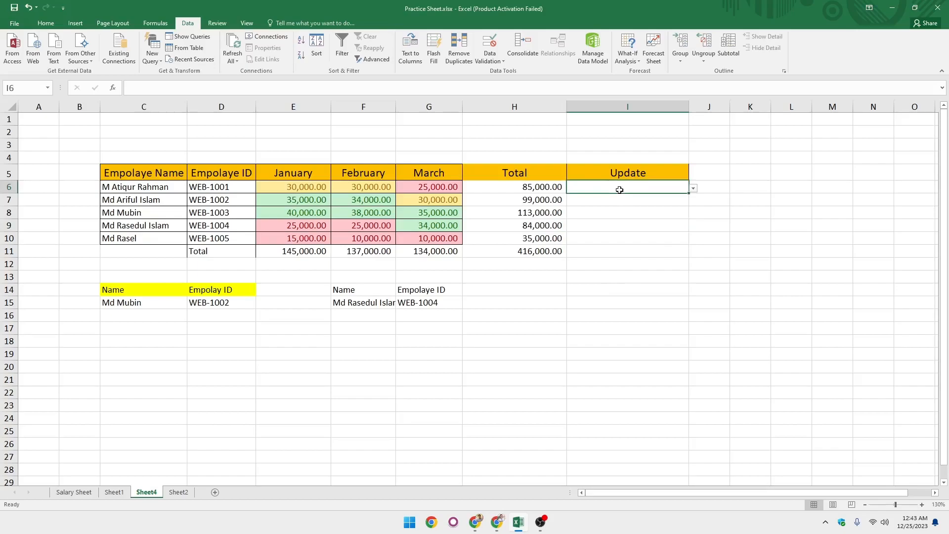
left_click(693, 188)
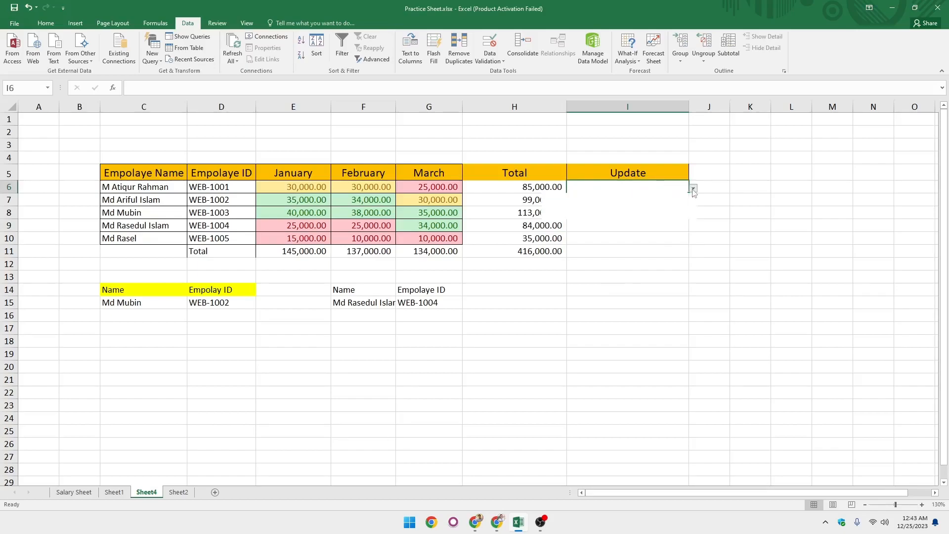
left_click(612, 198)
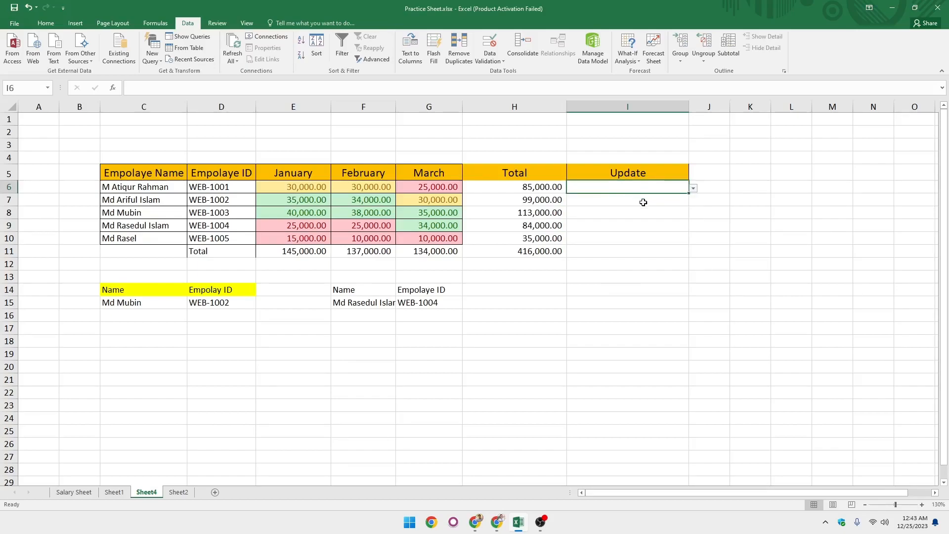
Choose Not Complete from the status dropdown in Update cell I7.
left_click(660, 202)
left_click(693, 201)
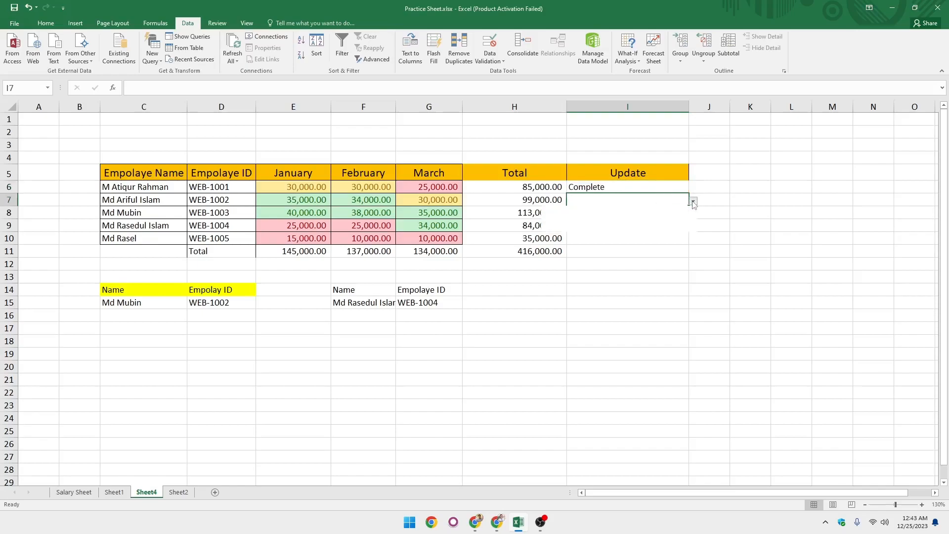
left_click(592, 220)
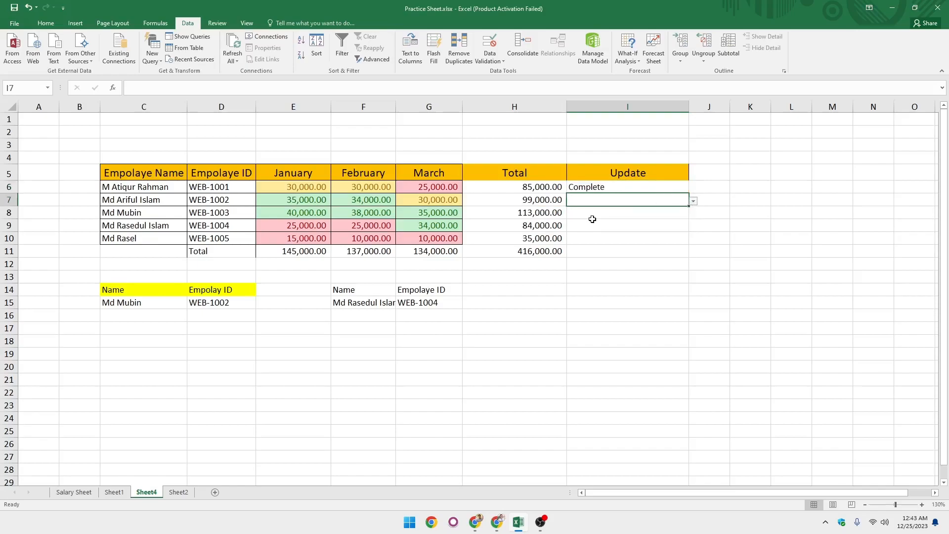
Choose Process from the status dropdown in Update cell I8.
left_click(641, 215)
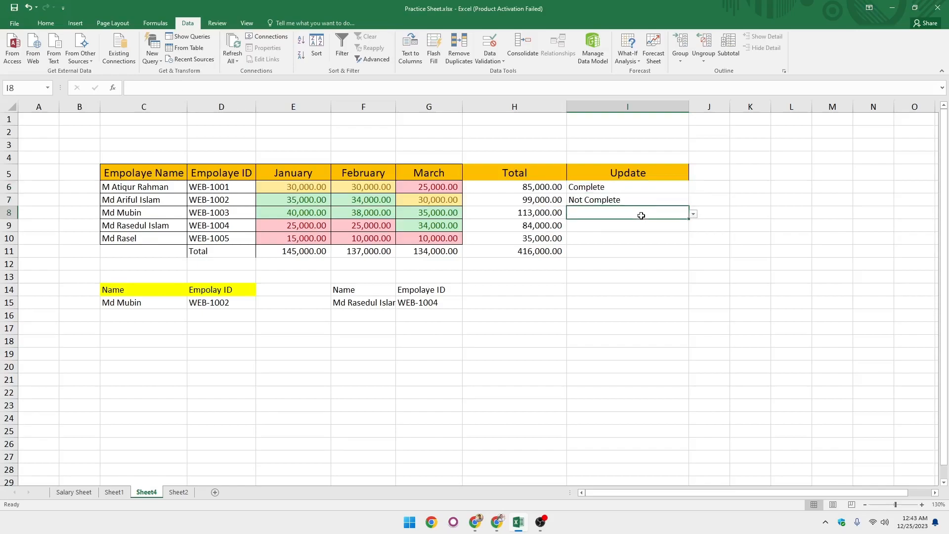
left_click(693, 214)
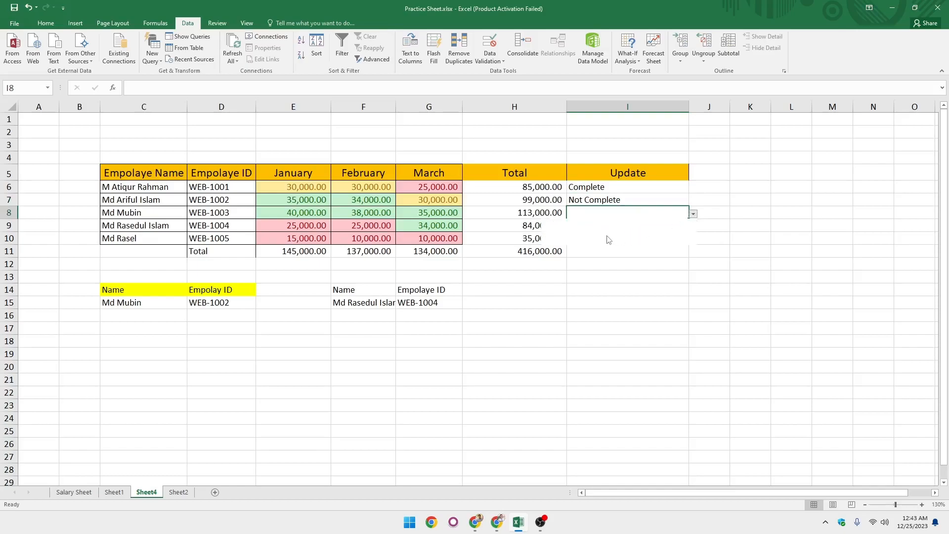
left_click(595, 241)
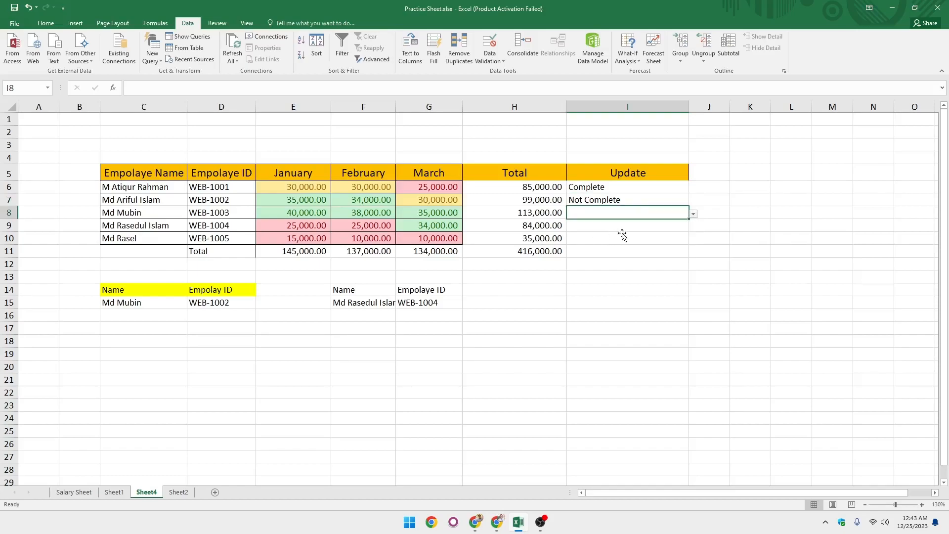
left_click(622, 236)
Select the Update column cells I6:I11 in the employee table.
left_click(624, 199)
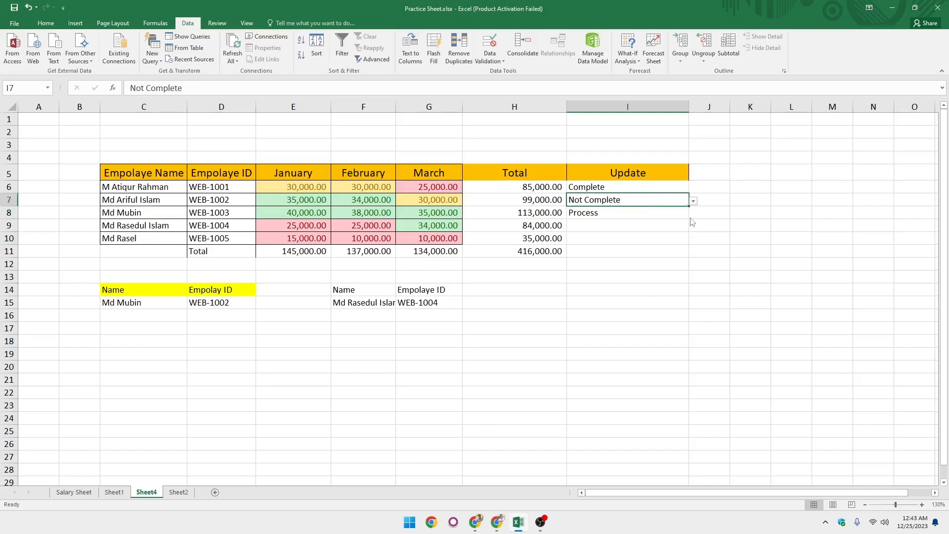
key("Down")
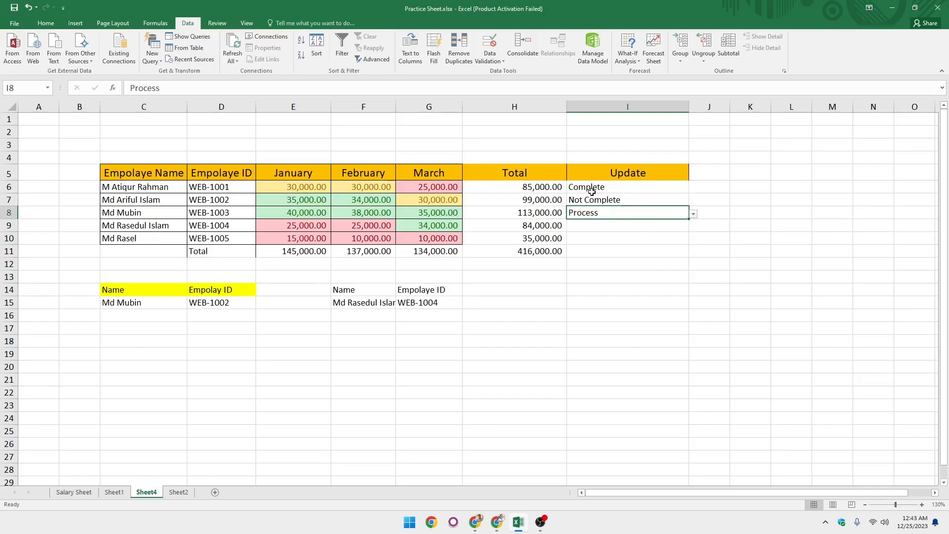
left_click(619, 190)
left_click_drag(619, 190, 618, 254)
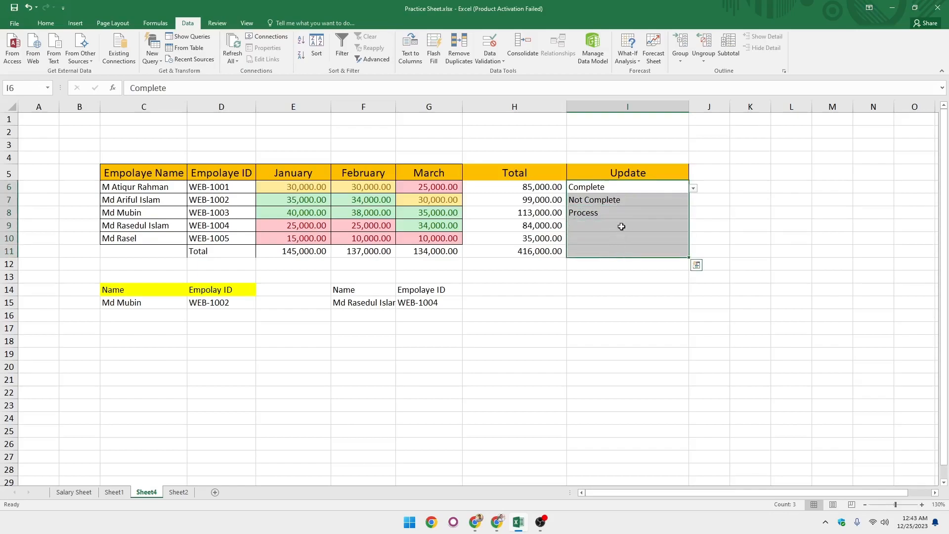